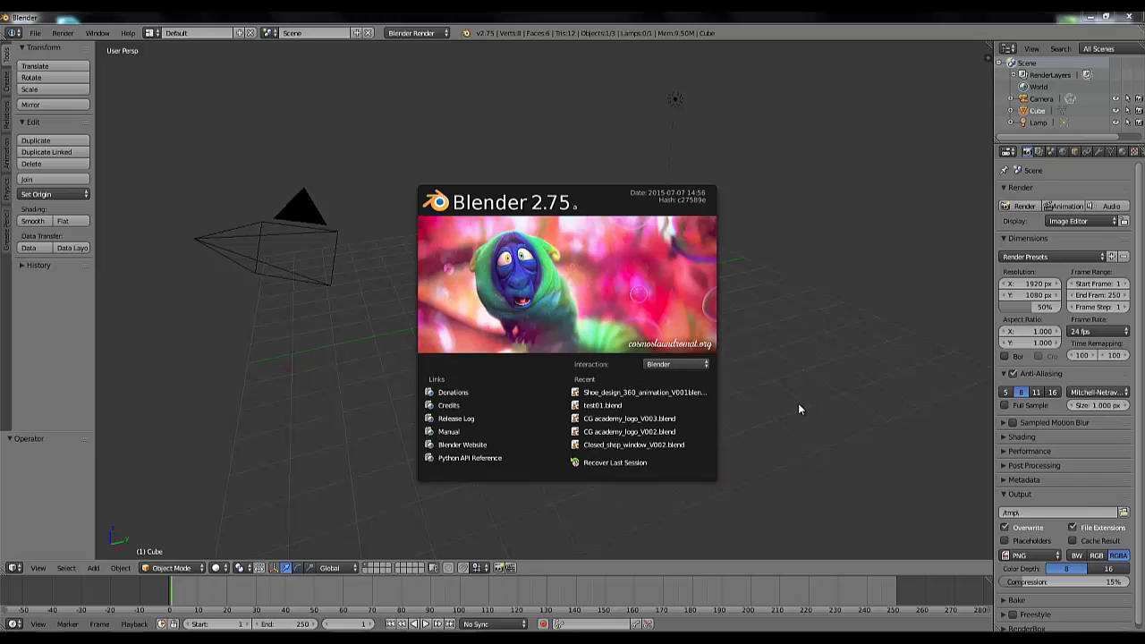
# Step: Open the shoe 360 project, scrub the turntable to frame 143, and show the Render settings
pyautogui.click(657, 393)
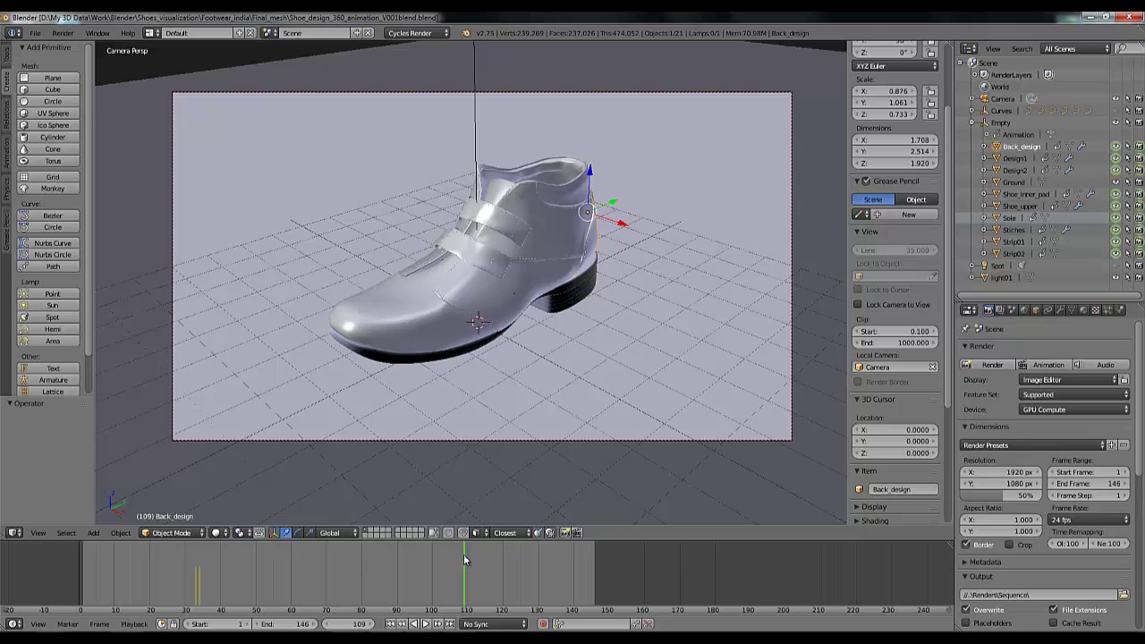
pyautogui.moveTo(463, 554); pyautogui.dragTo(578, 592)
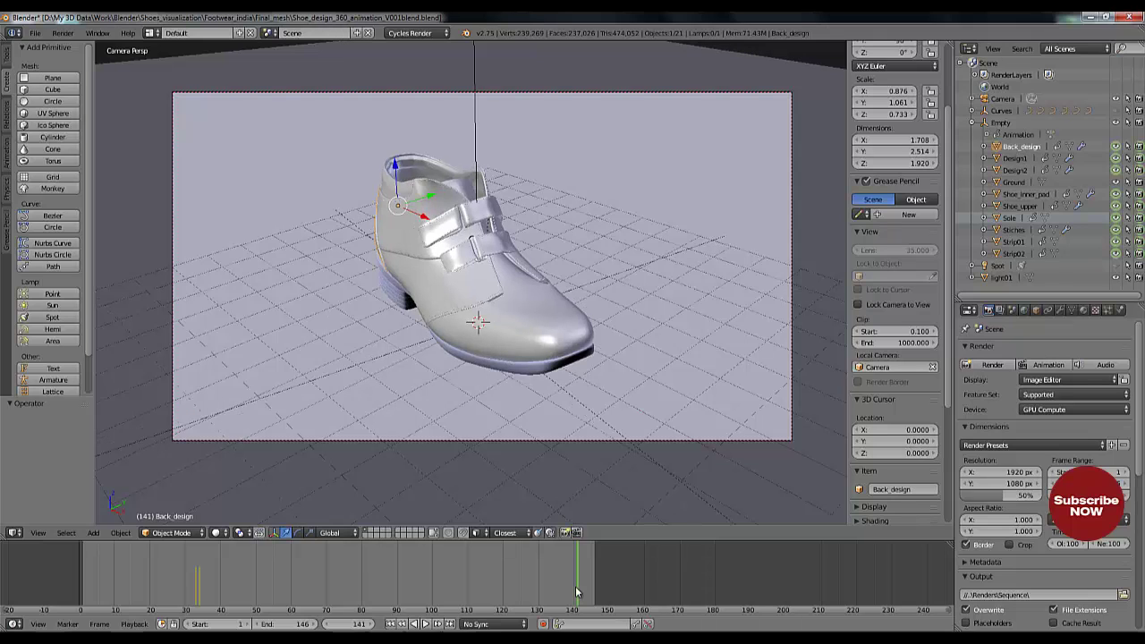
pyautogui.moveTo(577, 592)
pyautogui.mouseDown()
pyautogui.moveTo(350, 597)
pyautogui.moveTo(304, 585)
pyautogui.moveTo(589, 595)
pyautogui.mouseUp()
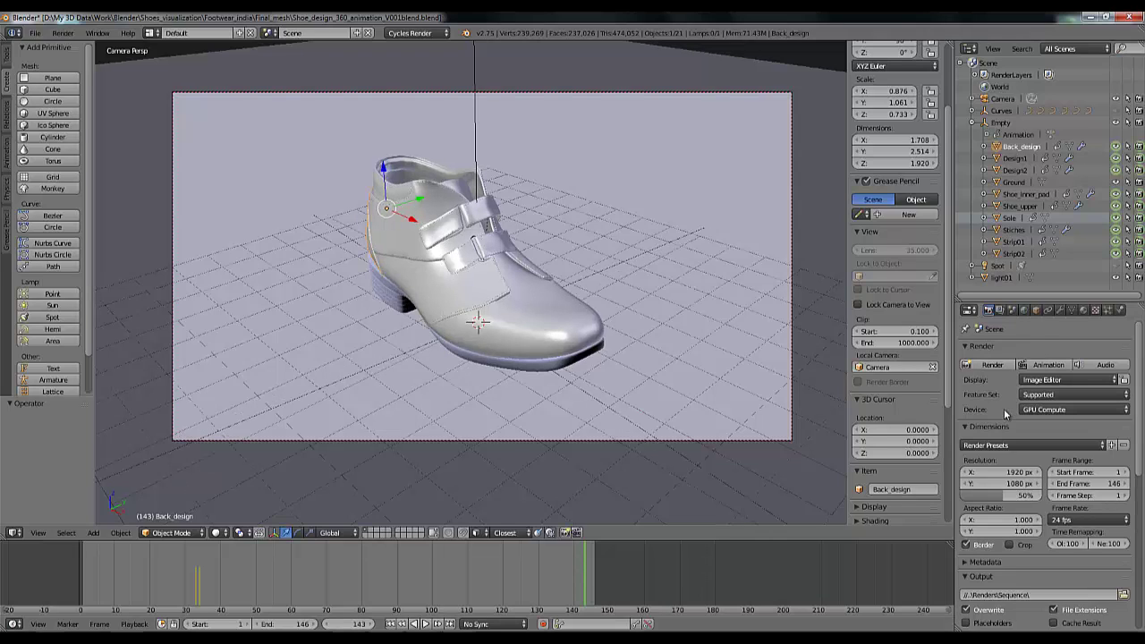
pyautogui.click(1010, 312)
pyautogui.click(989, 310)
pyautogui.scroll(-1, 1014, 421)
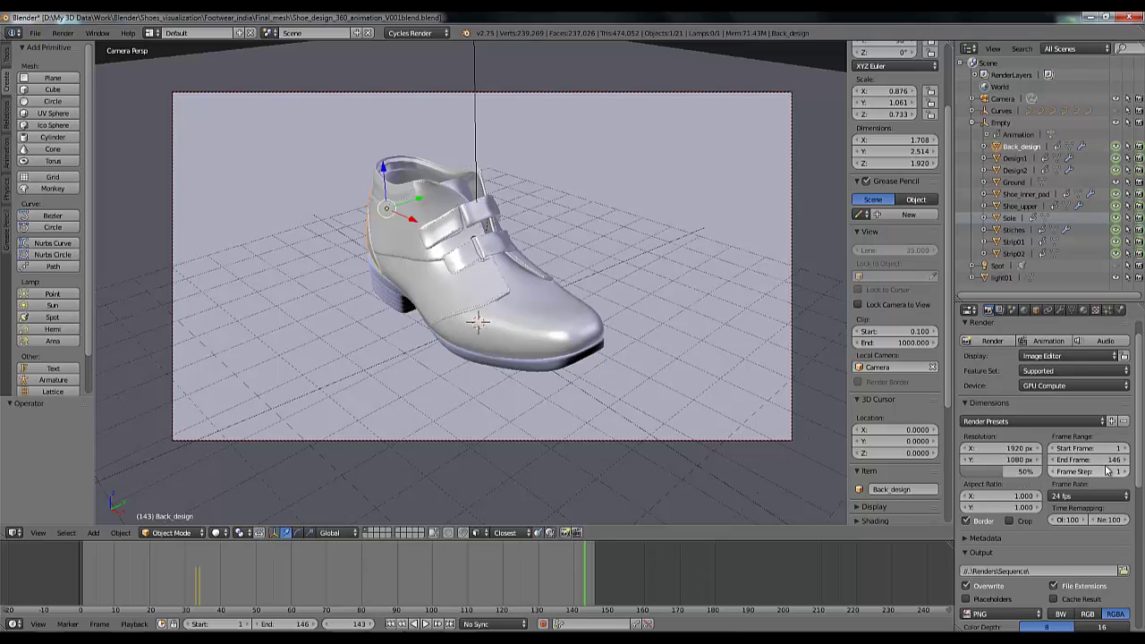
pyautogui.click(1071, 497)
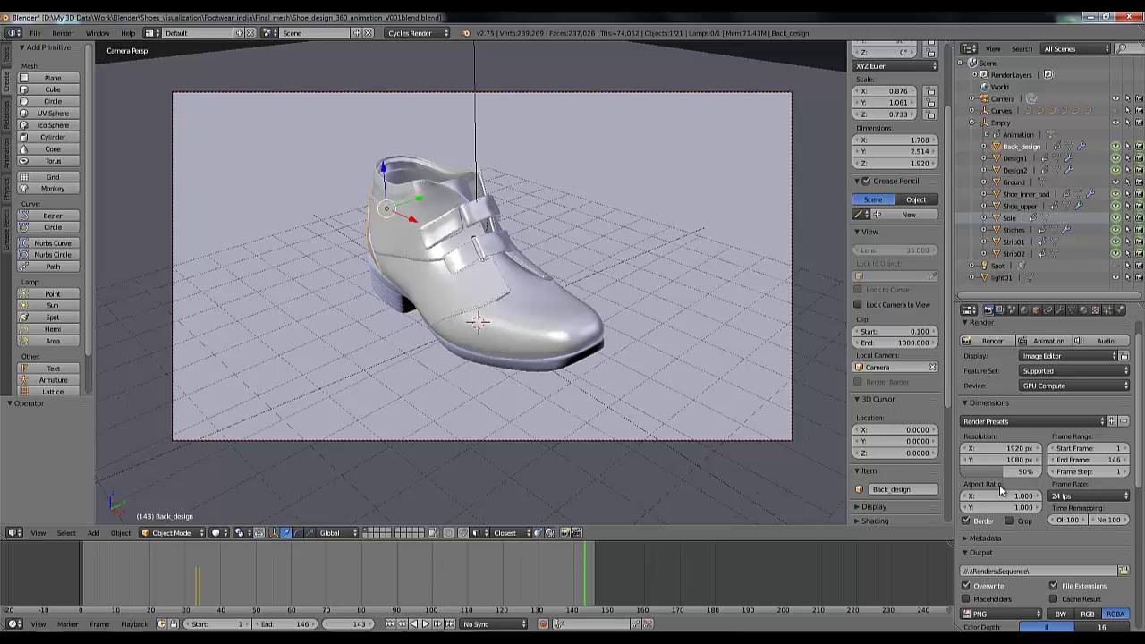
pyautogui.scroll(-2, 1011, 493)
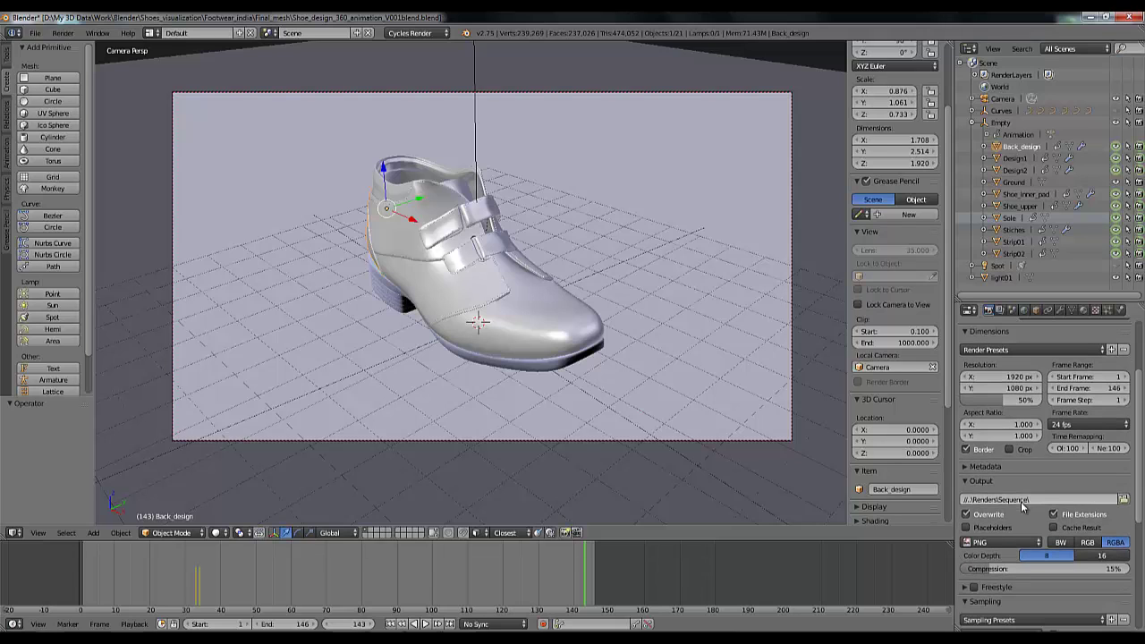
pyautogui.click(974, 481)
pyautogui.click(972, 481)
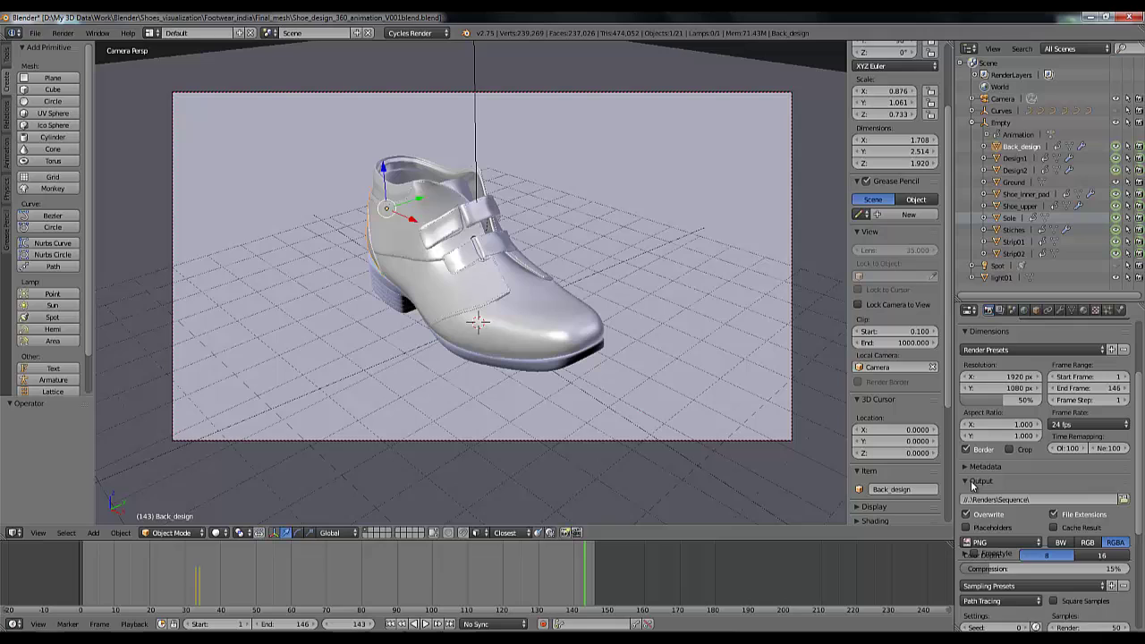
# Step: Re-pick the render output folder in the file browser as Renders\Sequence and accept it
pyautogui.click(1122, 502)
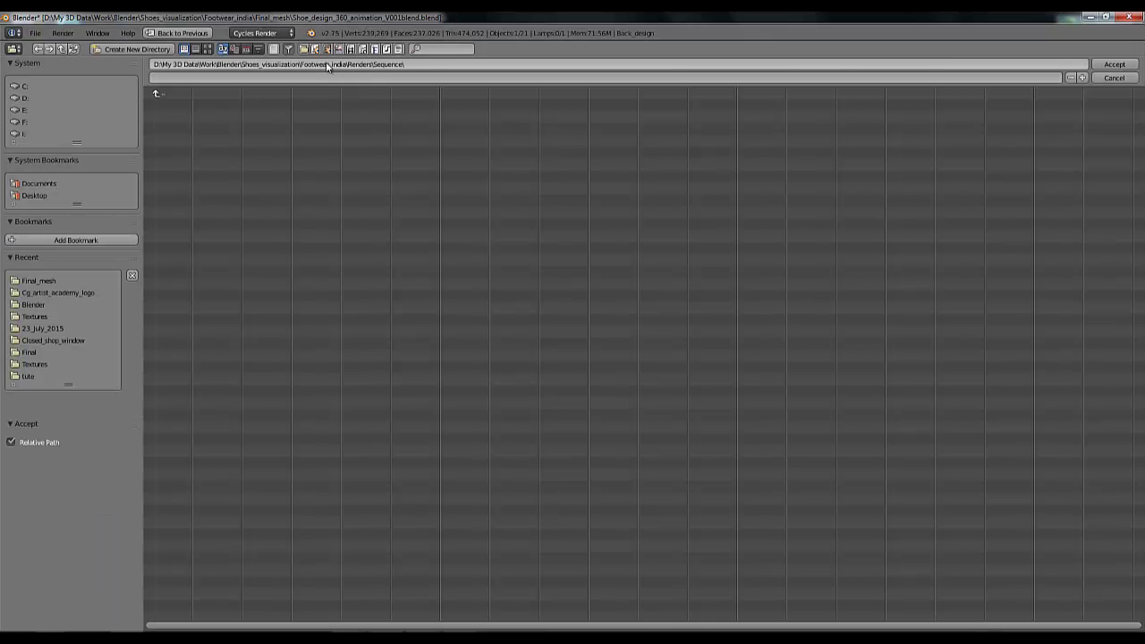
pyautogui.click(1115, 66)
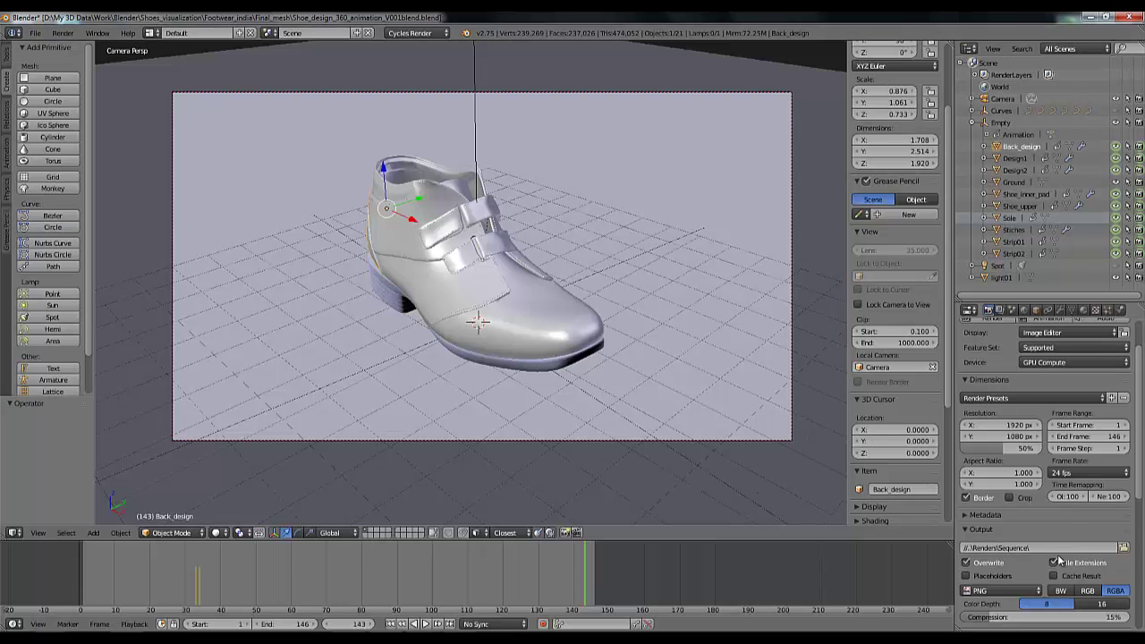
pyautogui.click(1124, 547)
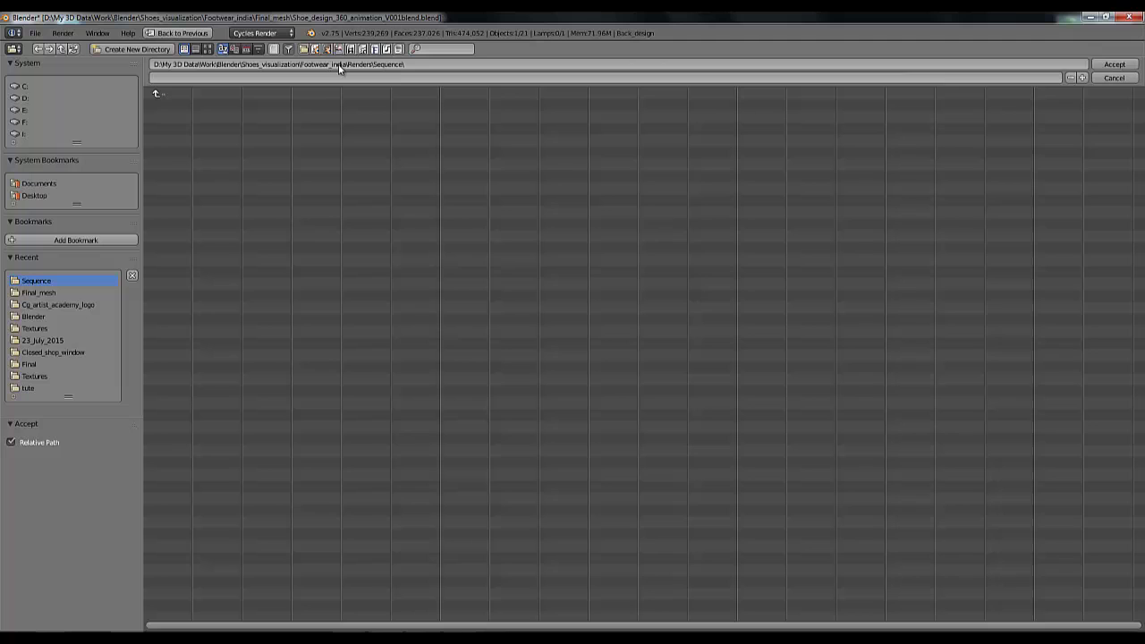
pyautogui.click(61, 48)
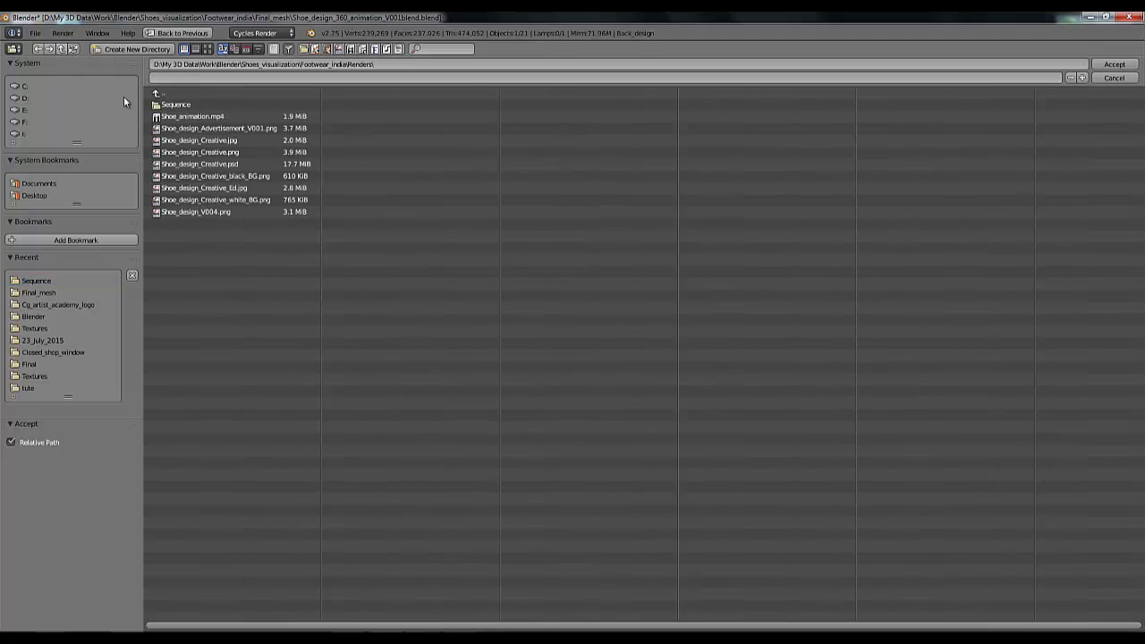
pyautogui.click(171, 105)
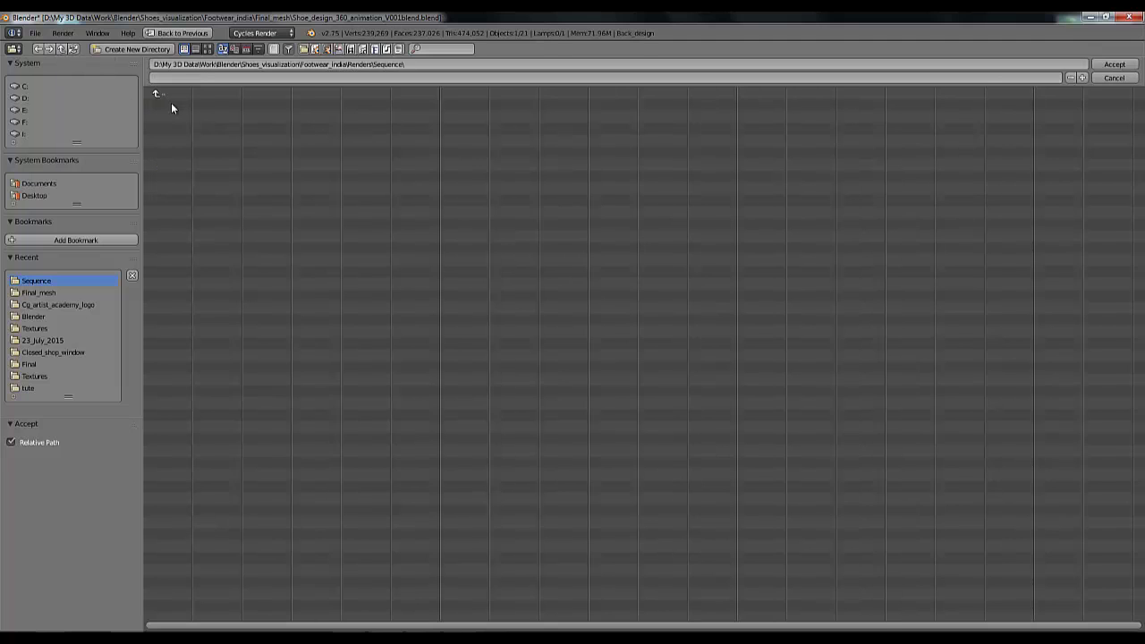
pyautogui.click(1115, 65)
pyautogui.scroll(-1, 1108, 516)
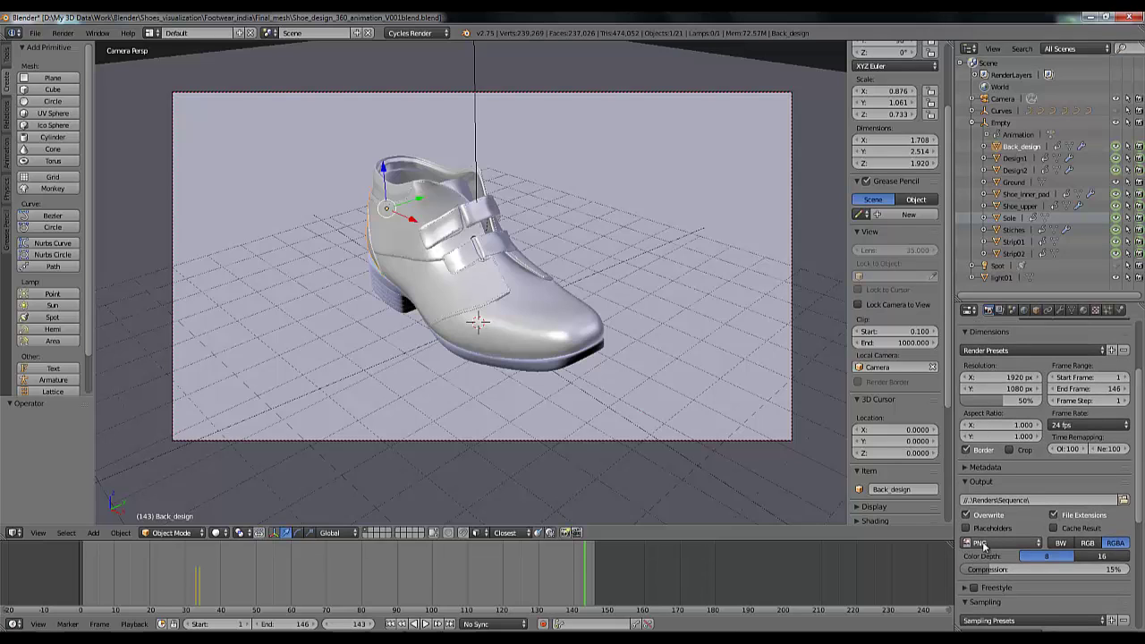
pyautogui.click(990, 545)
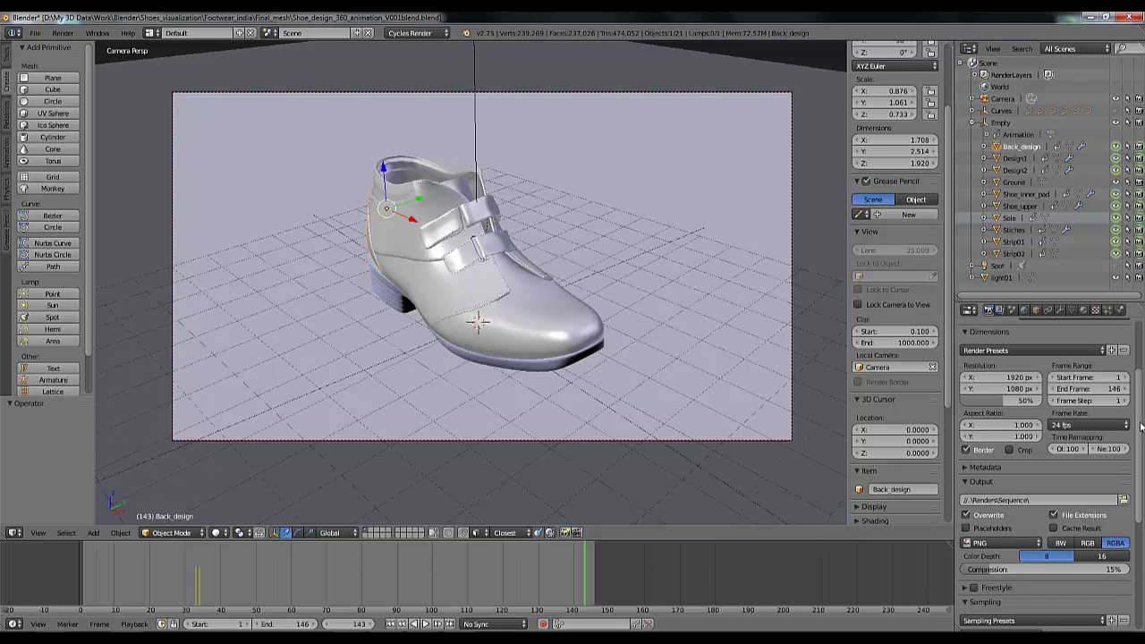
# Step: Confirm the device stays GPU Compute, then render the full animation to frame 146
pyautogui.scroll(-5, 1142, 428)
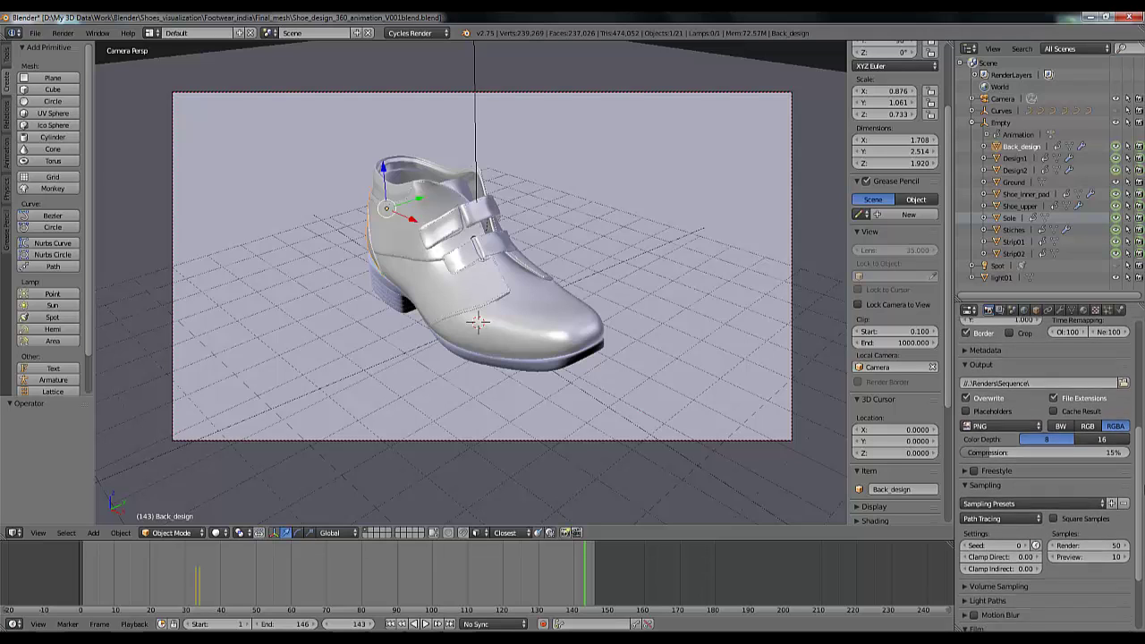
pyautogui.scroll(-3, 1106, 554)
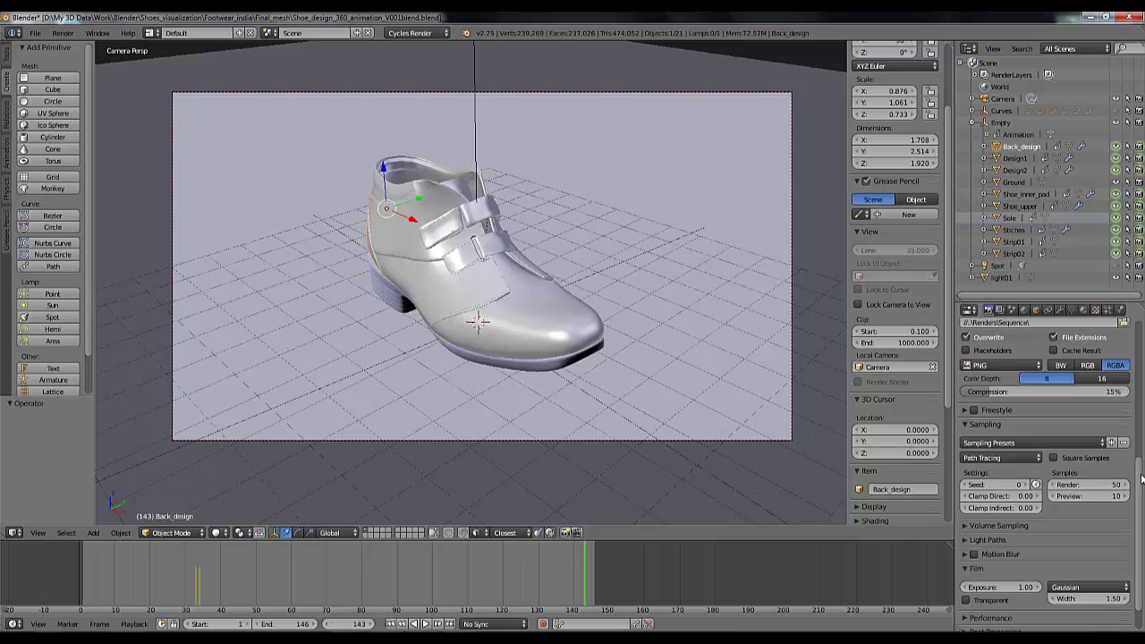
pyautogui.scroll(-2, 1141, 481)
pyautogui.scroll(9, 1140, 480)
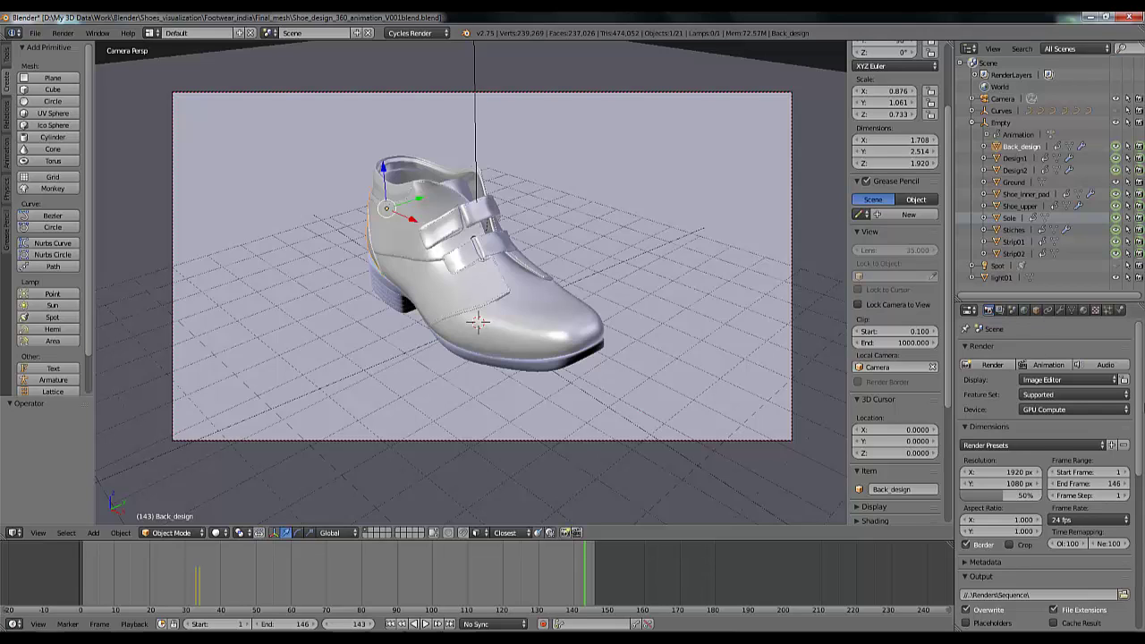
pyautogui.click(1027, 410)
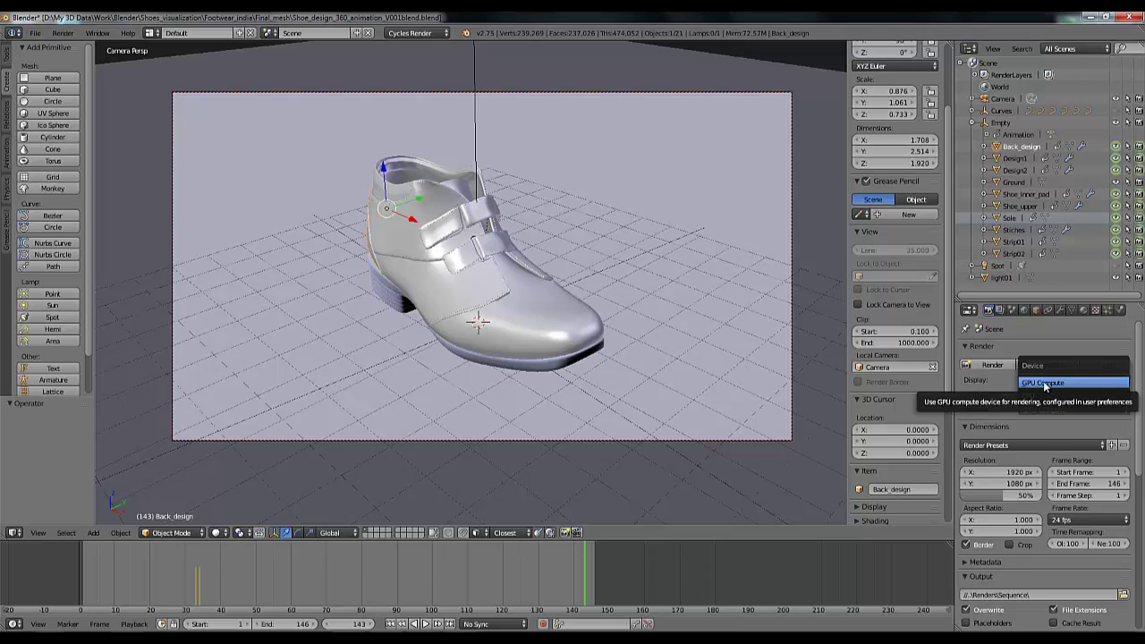
pyautogui.click(1053, 415)
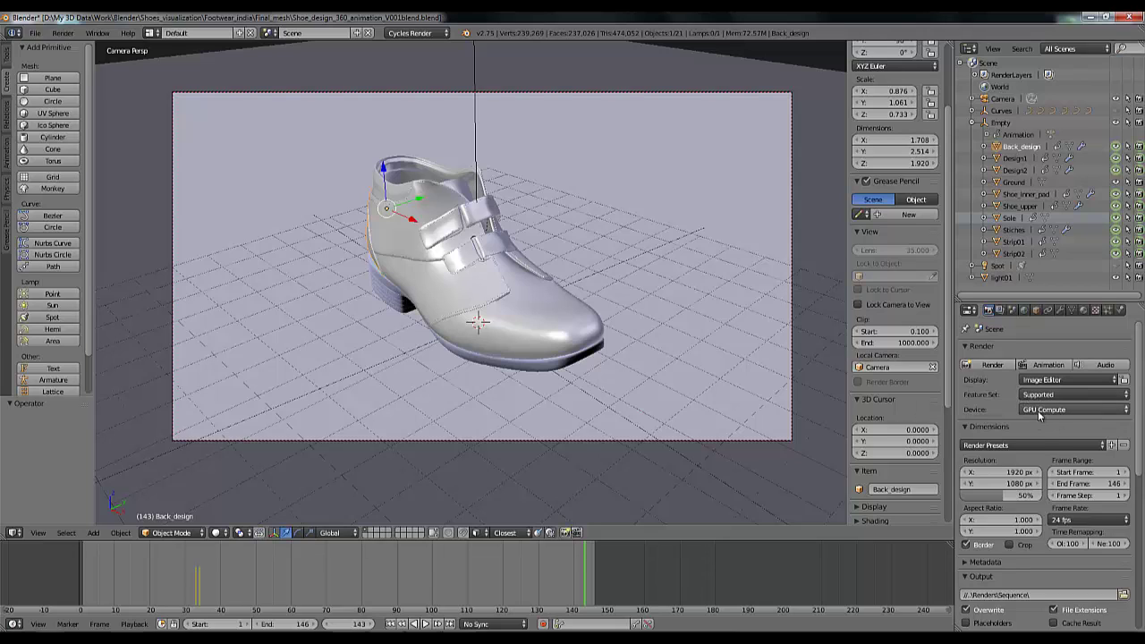
pyautogui.click(1038, 411)
pyautogui.click(1046, 363)
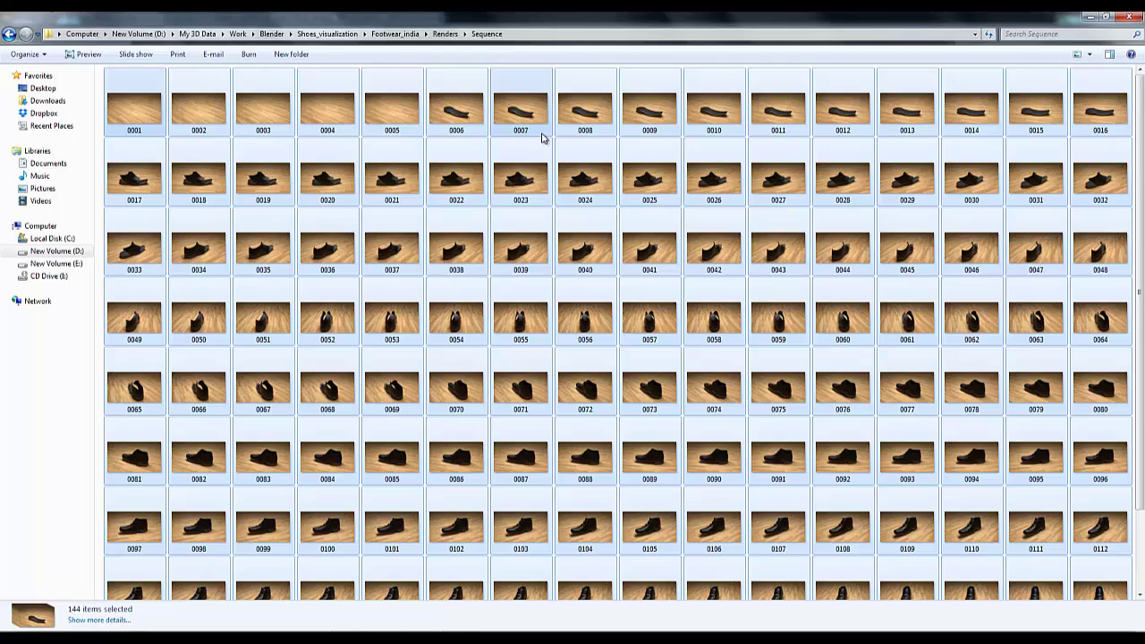
# Step: Inspect rendered PNG frames 0001 through 0144 in the Sequence folder, then minimize Explorer
pyautogui.click(546, 134)
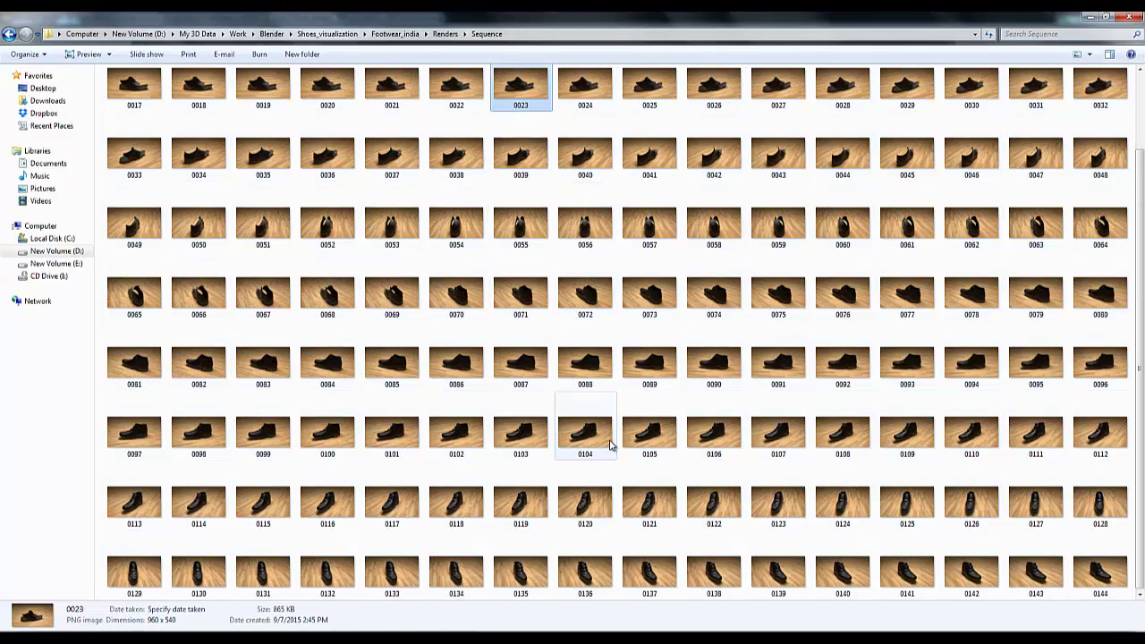
pyautogui.scroll(1, 609, 447)
pyautogui.click(138, 94)
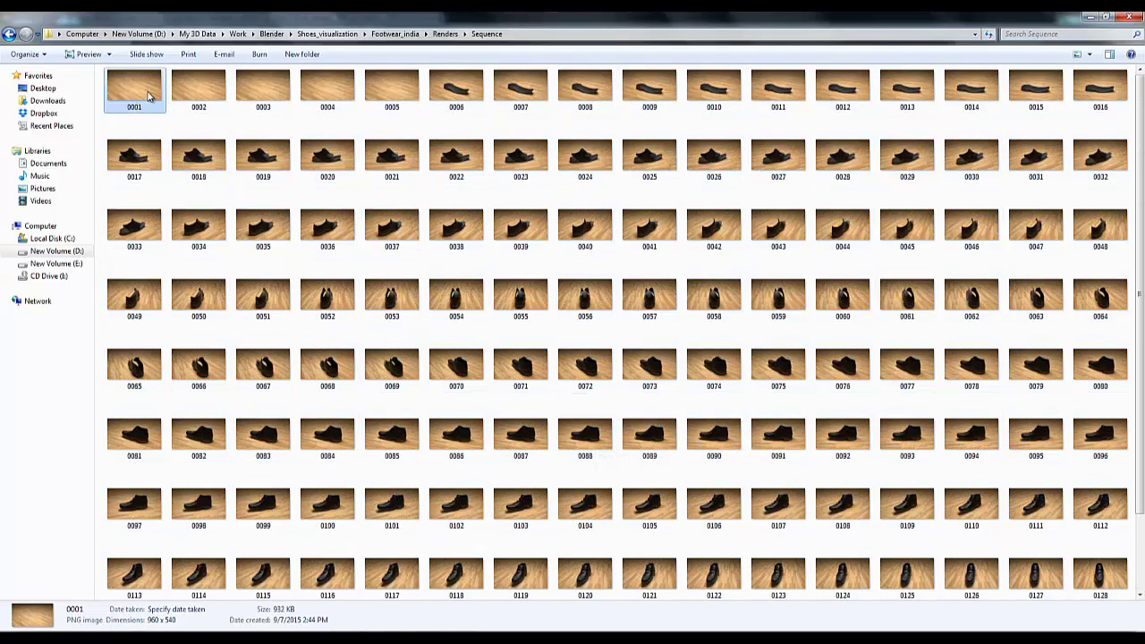
pyautogui.scroll(-1, 447, 346)
pyautogui.click(1114, 593)
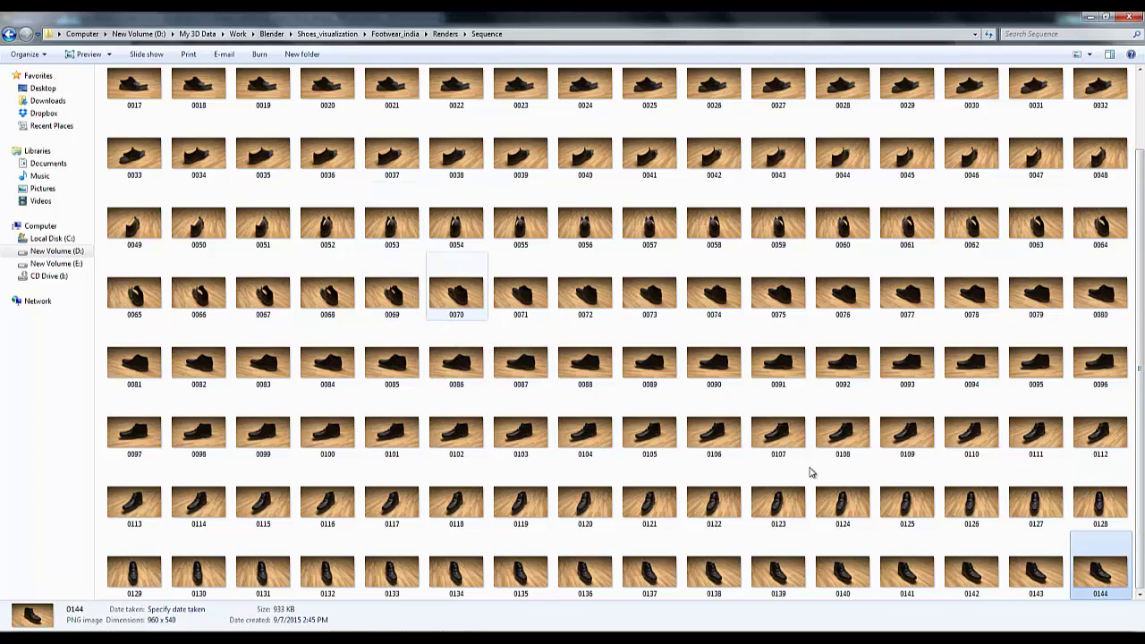
pyautogui.scroll(1, 650, 295)
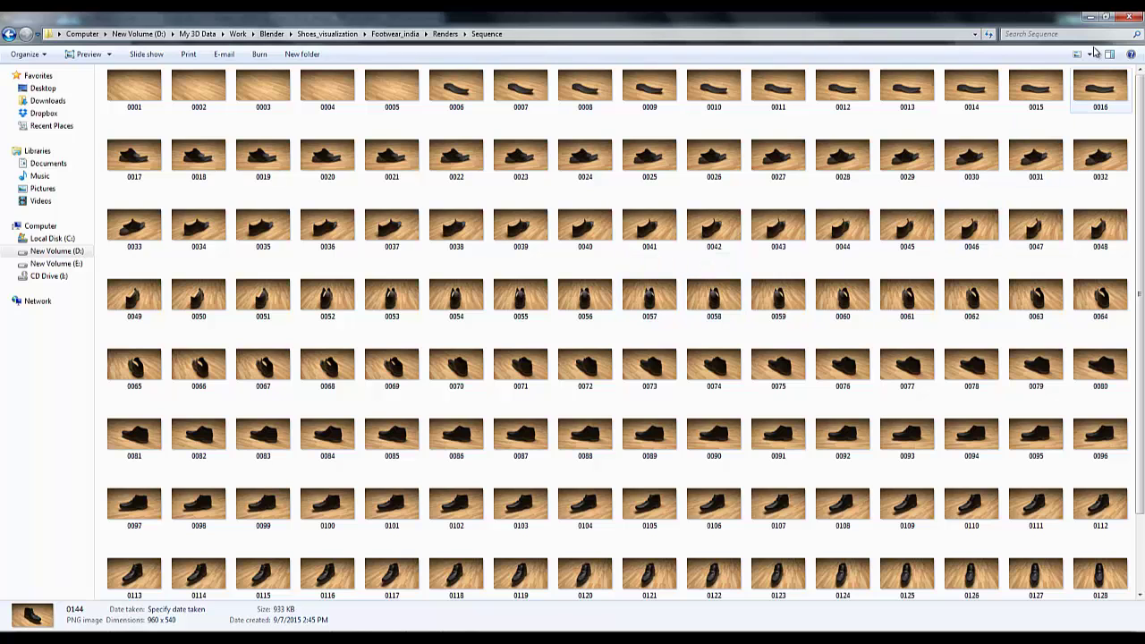
pyautogui.click(1087, 17)
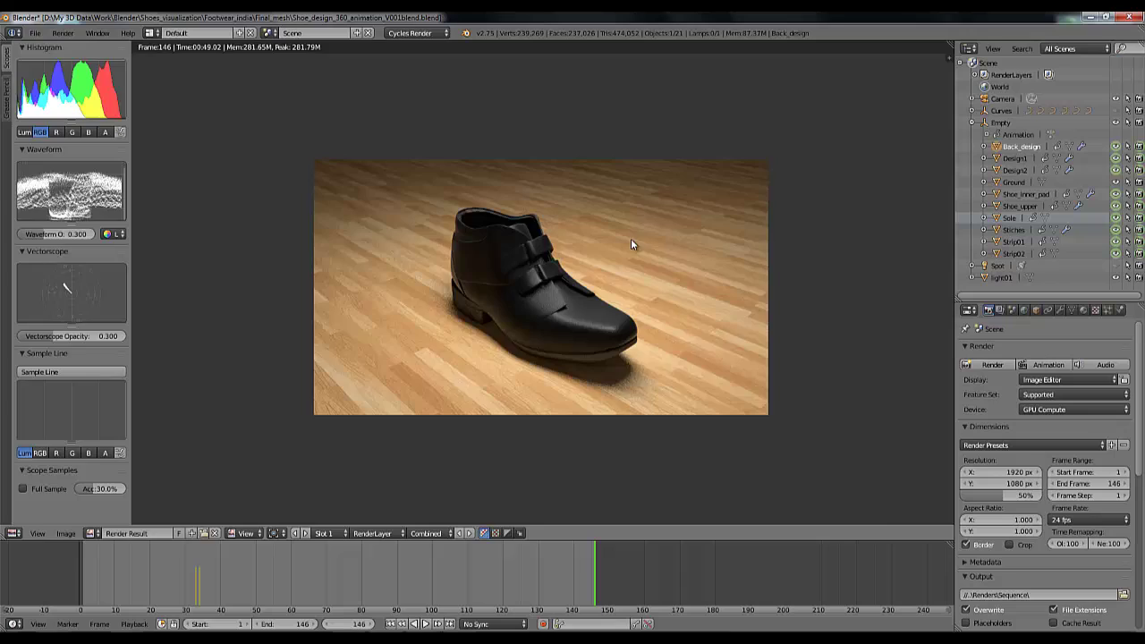
# Step: Exit the Render Result view back to the shoe's 3D viewport with Esc
pyautogui.press('Escape')
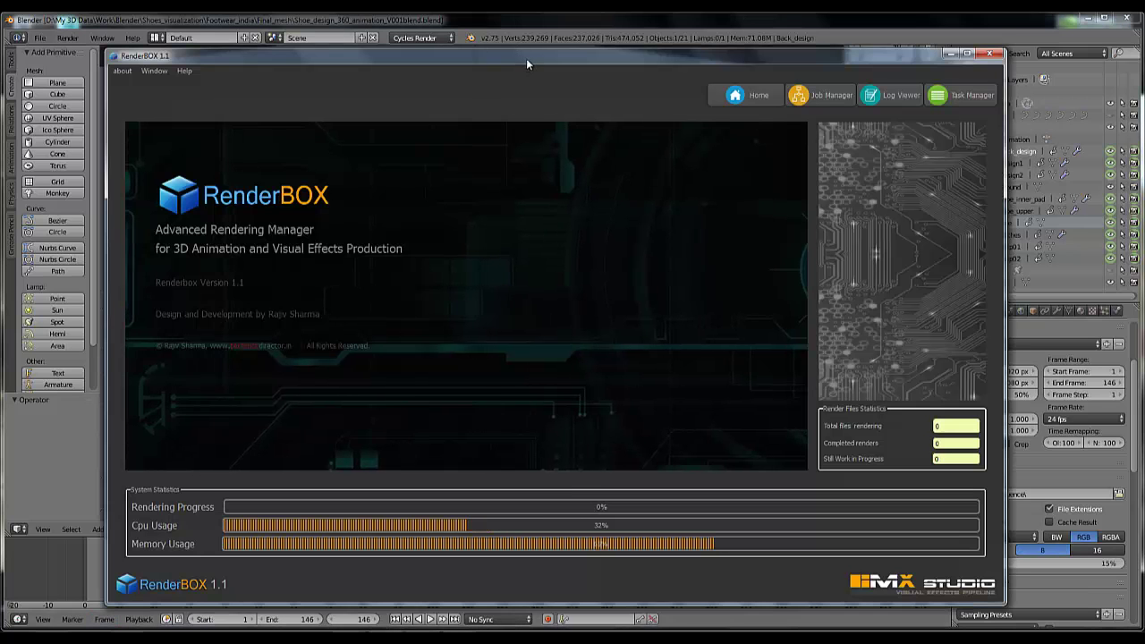
# Step: Check RenderBOX's empty render job list, go back to its home page, and bring Blender forward
pyautogui.moveTo(526, 56); pyautogui.dragTo(526, 59)
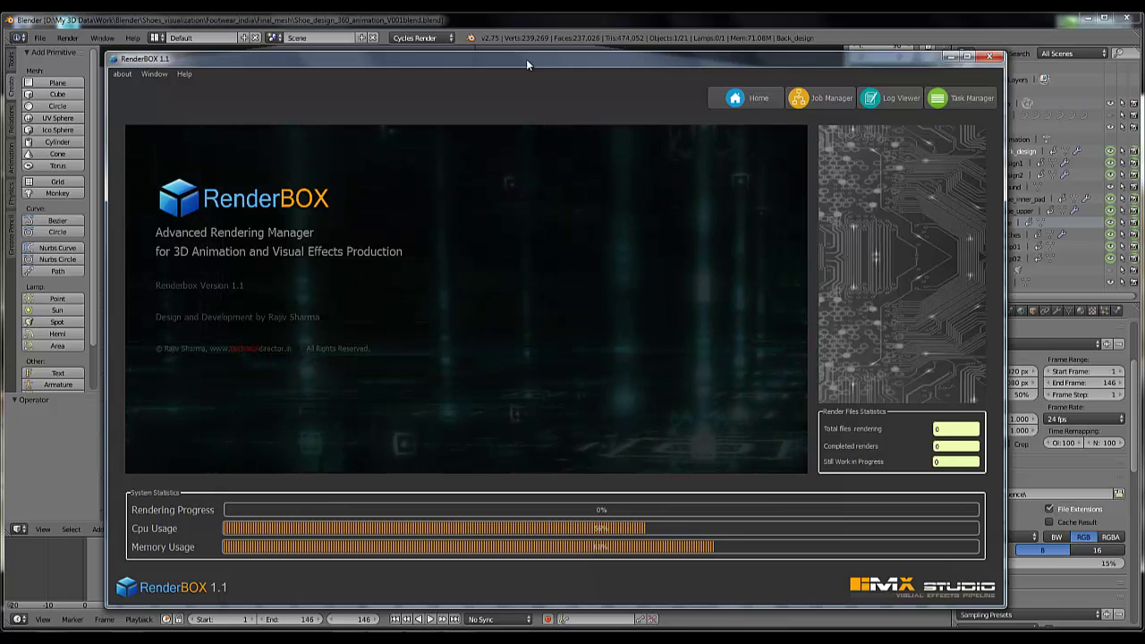
pyautogui.click(820, 99)
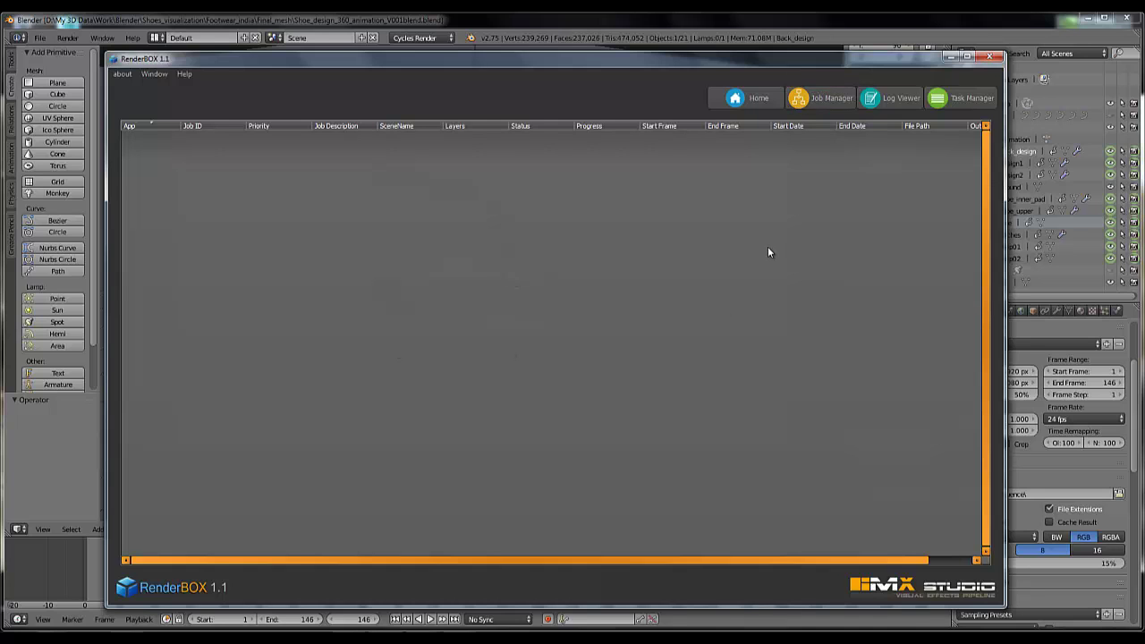
pyautogui.click(739, 102)
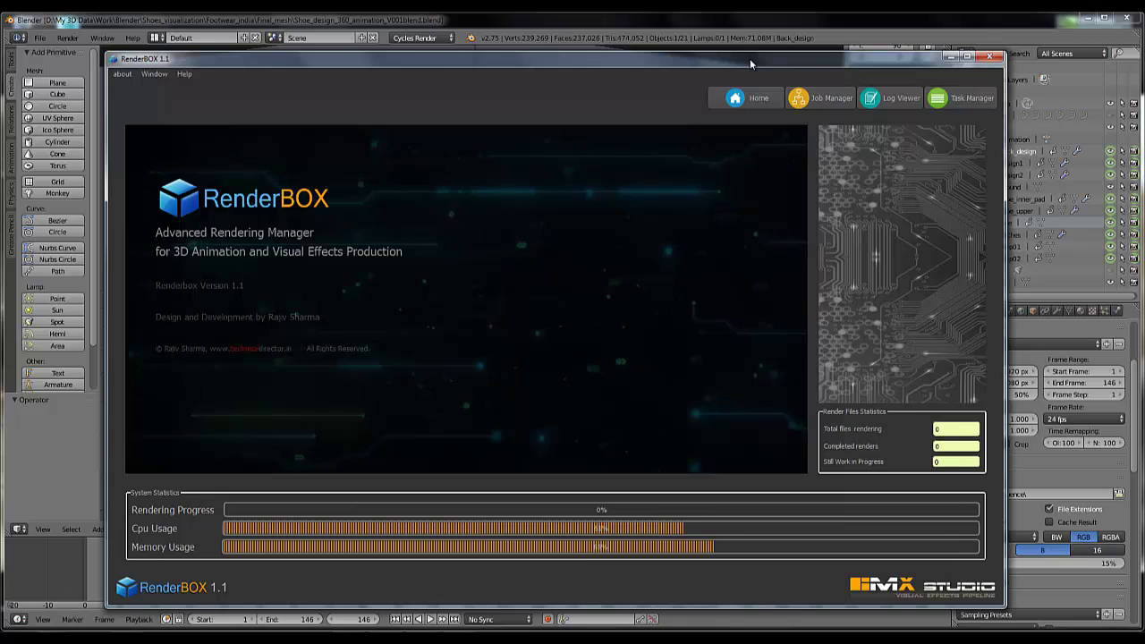
pyautogui.click(741, 24)
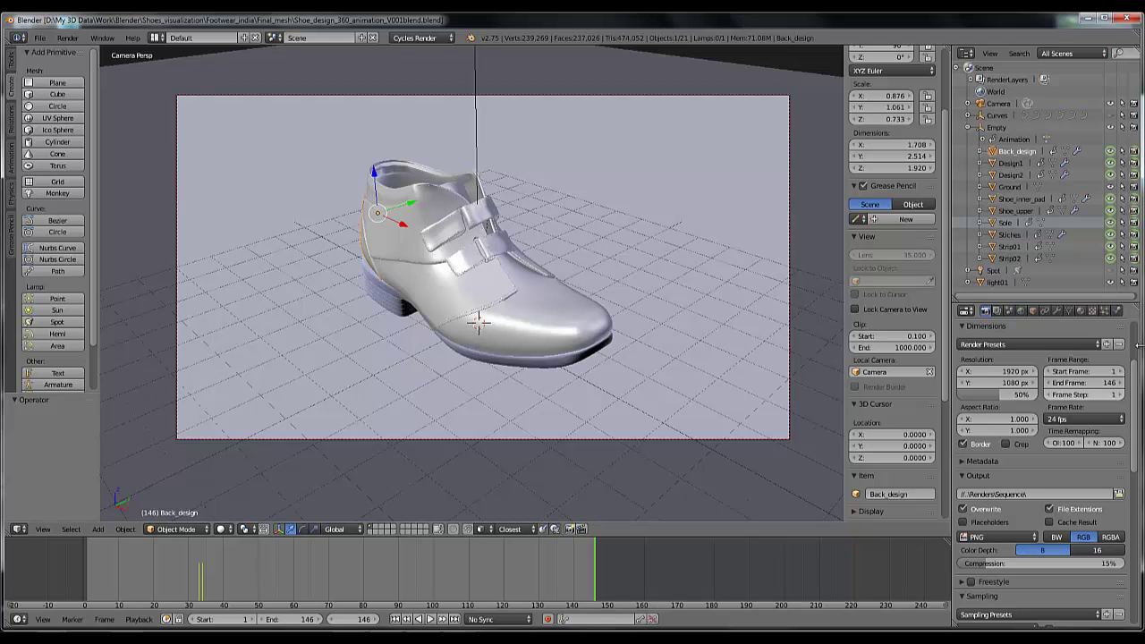
# Step: Scroll the render properties to the RenderBox section showing frames 1–146
pyautogui.scroll(3, 1133, 331)
pyautogui.scroll(-2, 1133, 331)
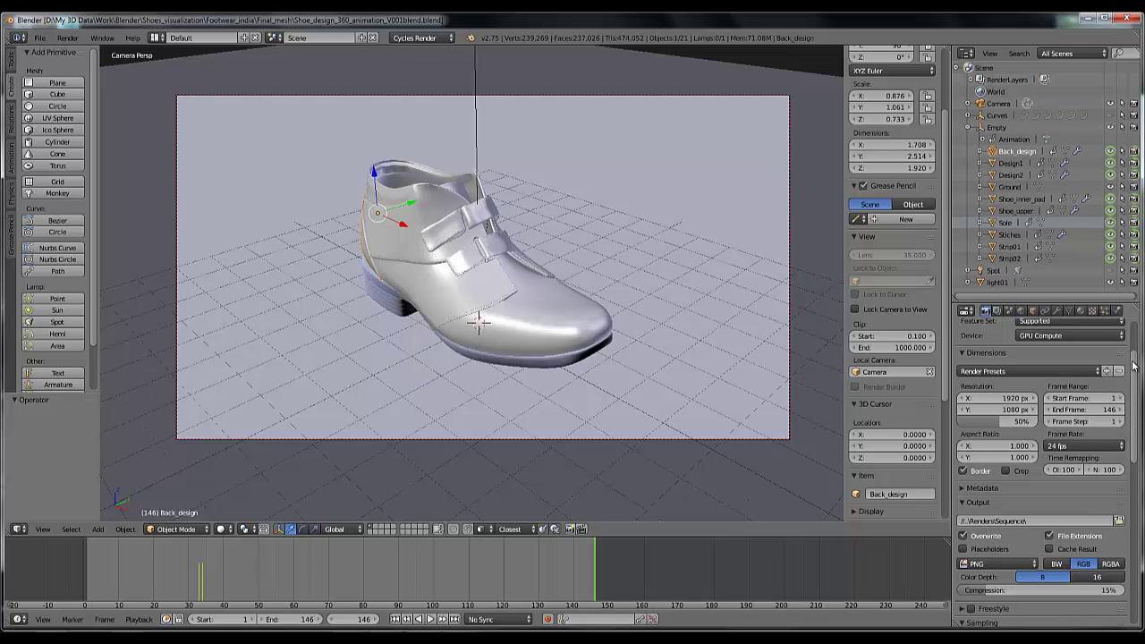
pyautogui.moveTo(1137, 367); pyautogui.dragTo(1126, 500)
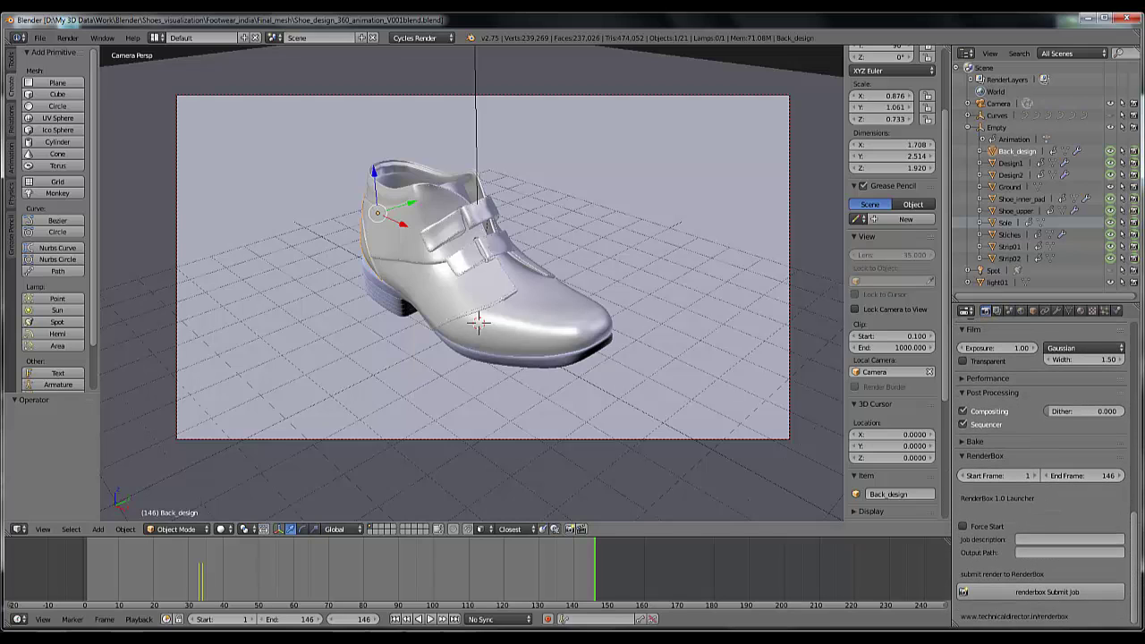
pyautogui.click(39, 39)
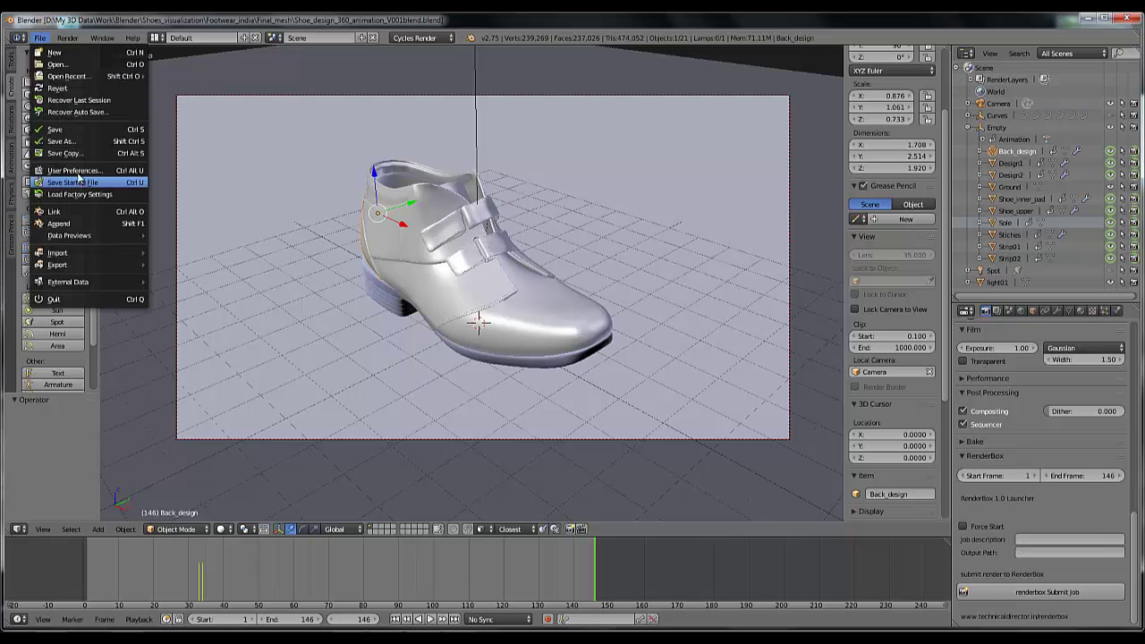
# Step: Open the Add-ons preferences and filter by 'ren' to find the enabled RenderBox add-on
pyautogui.click(72, 167)
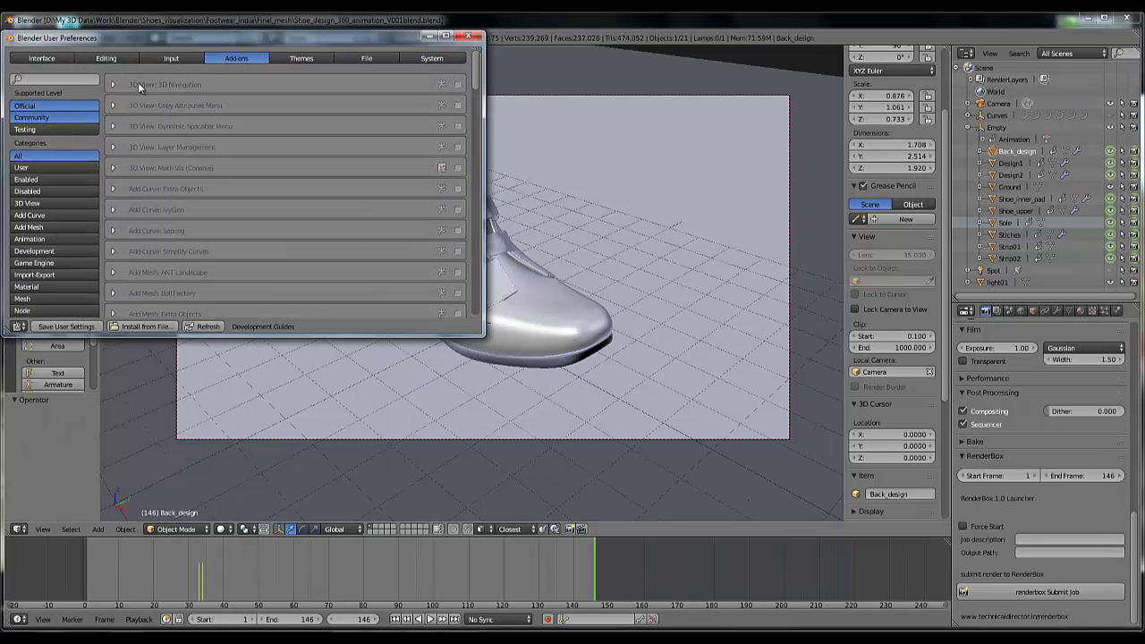
pyautogui.click(36, 79)
pyautogui.write('ren')
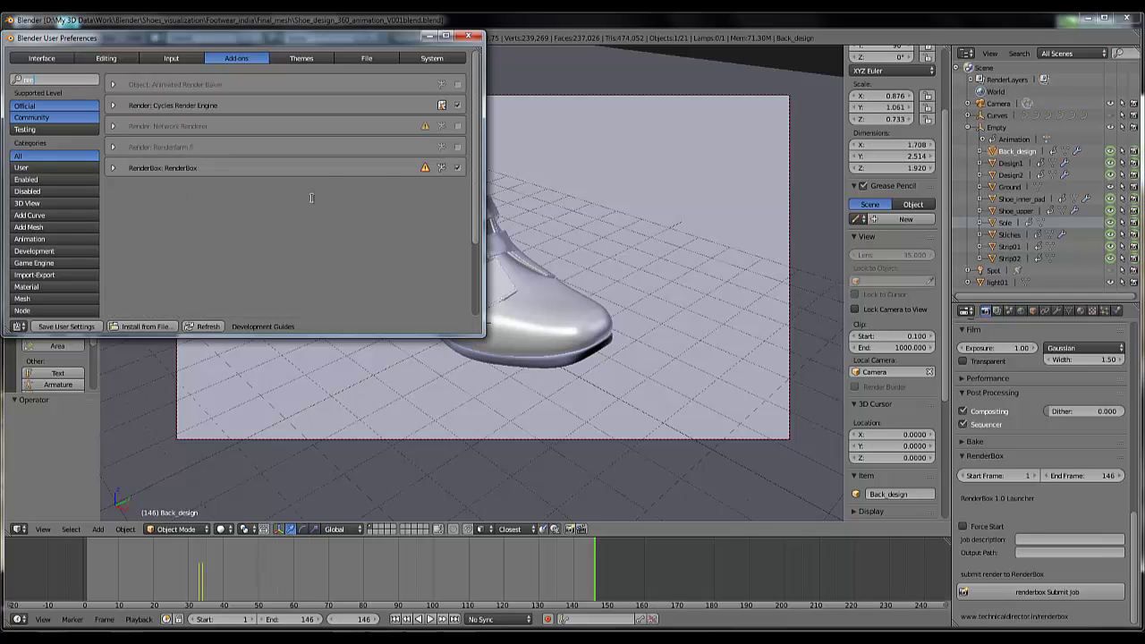
# Step: Close the User Preferences window so the RenderBOX home page is showing
pyautogui.click(468, 37)
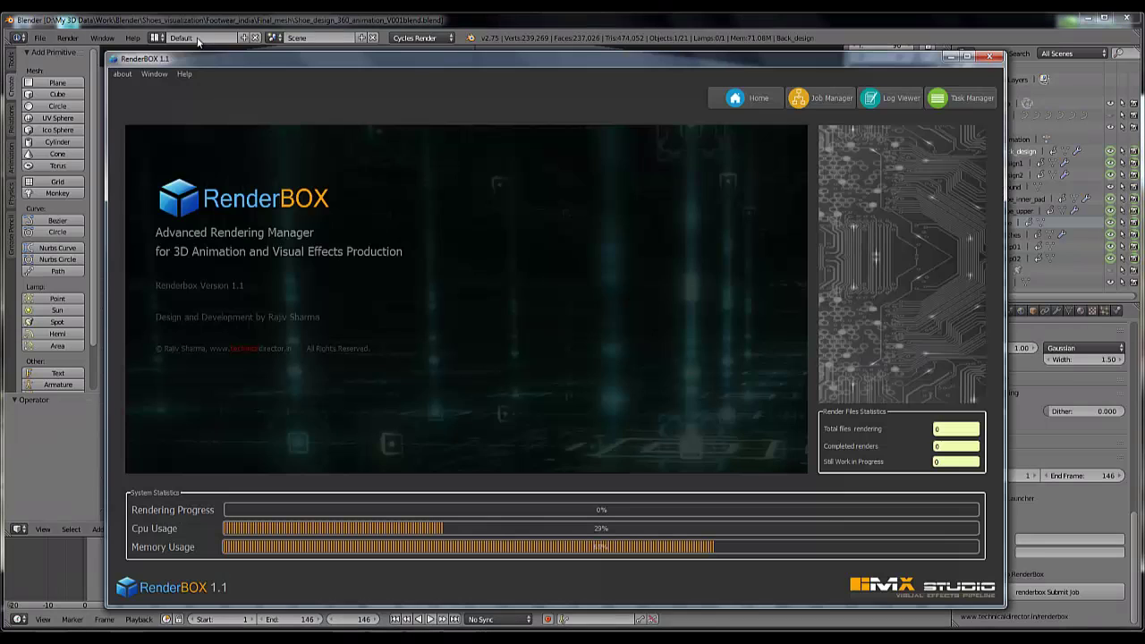
# Step: In RenderBOX's Preference Configuration, confirm the C:/RenderBOX output path and save the configuration
pyautogui.click(124, 73)
pyautogui.moveTo(154, 74)
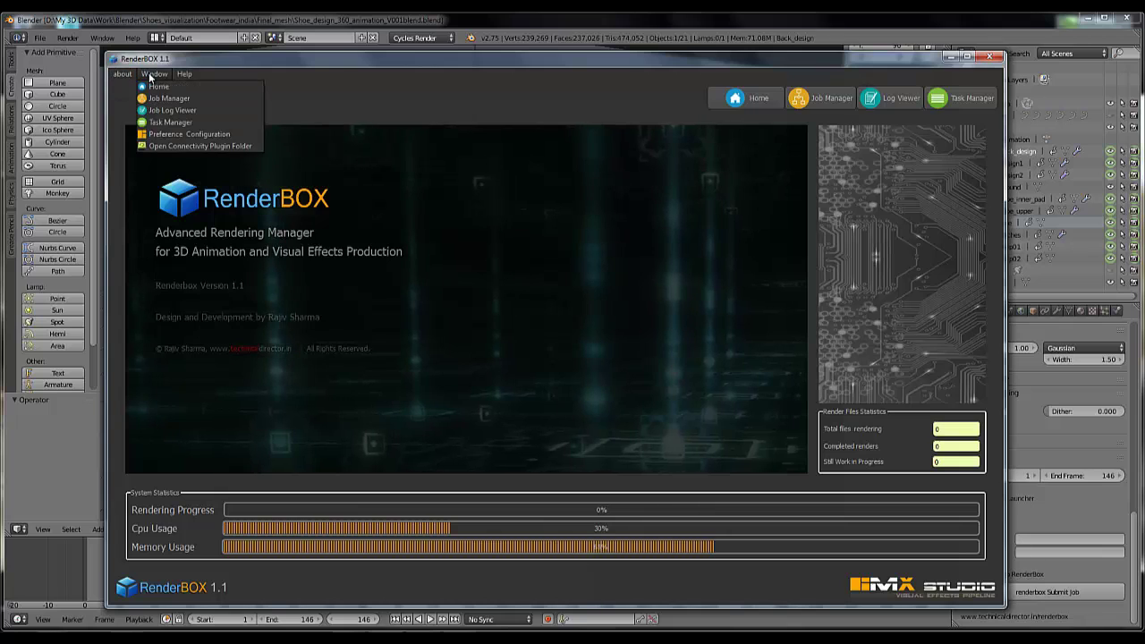
pyautogui.click(166, 134)
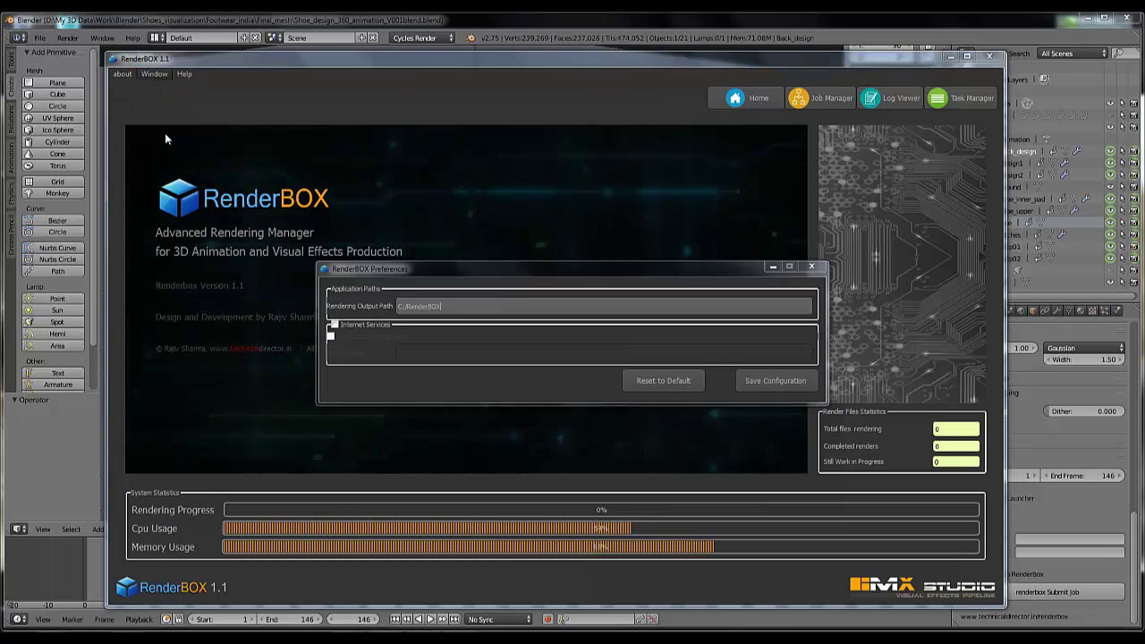
pyautogui.tripleClick(459, 306)
pyautogui.click(461, 306)
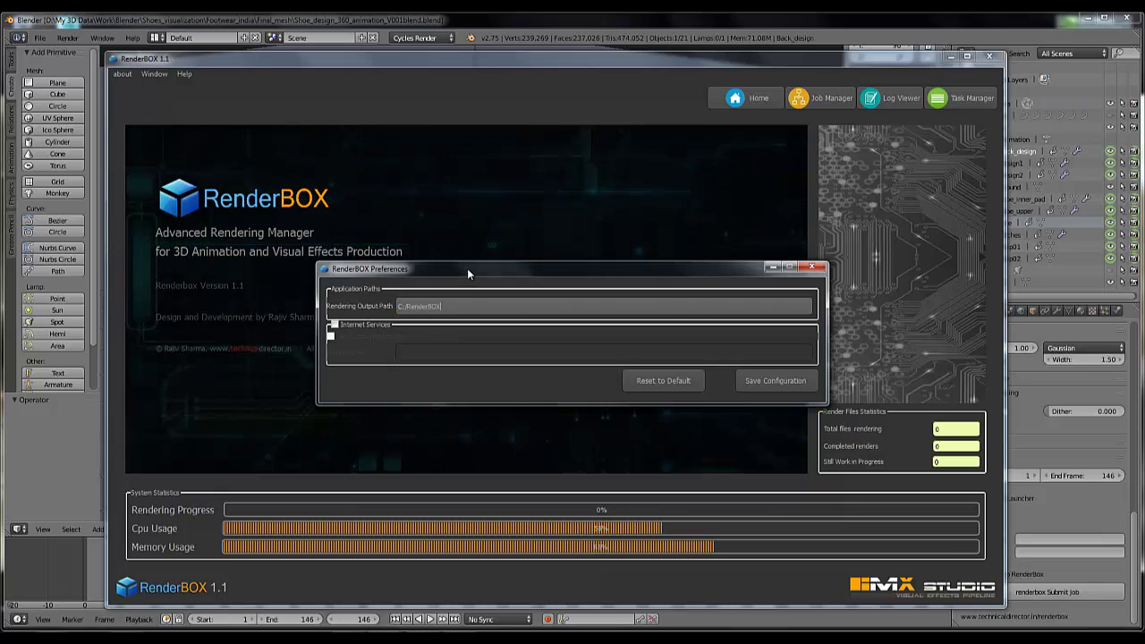
pyautogui.moveTo(467, 268); pyautogui.dragTo(461, 234)
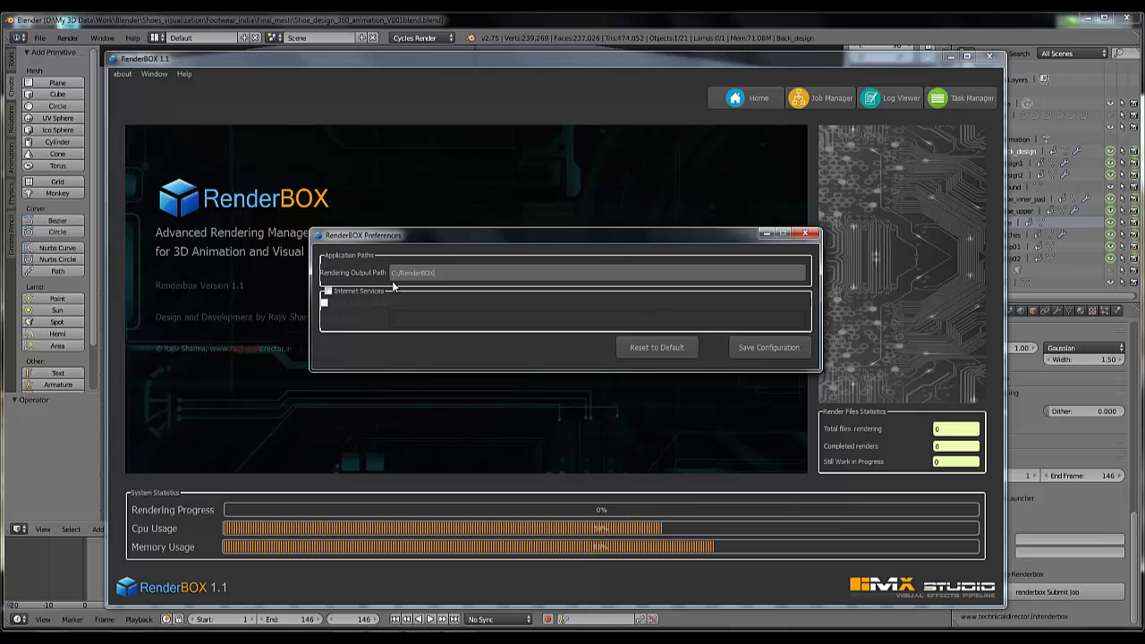
pyautogui.click(760, 347)
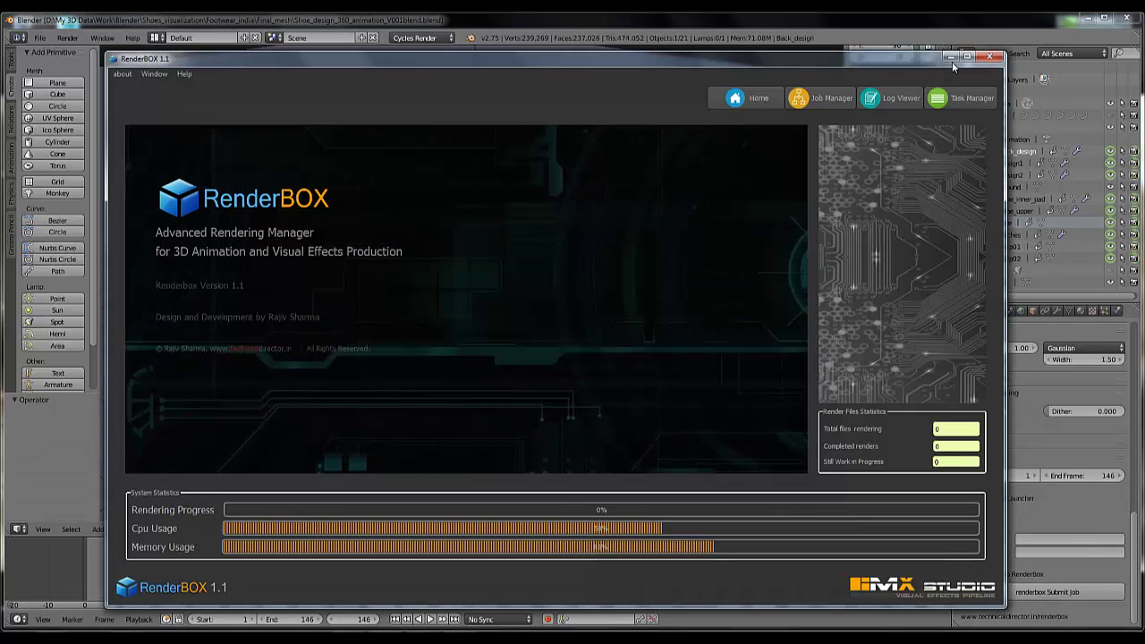
# Step: Submit the shoe animation from Blender to RenderBOX as a render job and acknowledge the confirmation
pyautogui.click(950, 56)
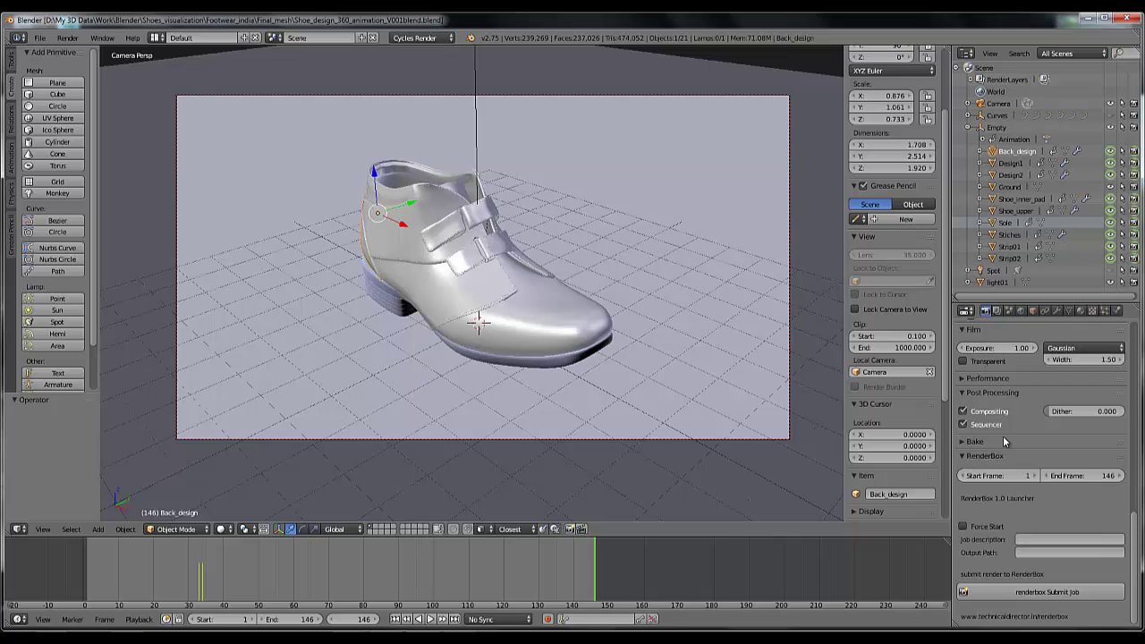
pyautogui.click(1008, 594)
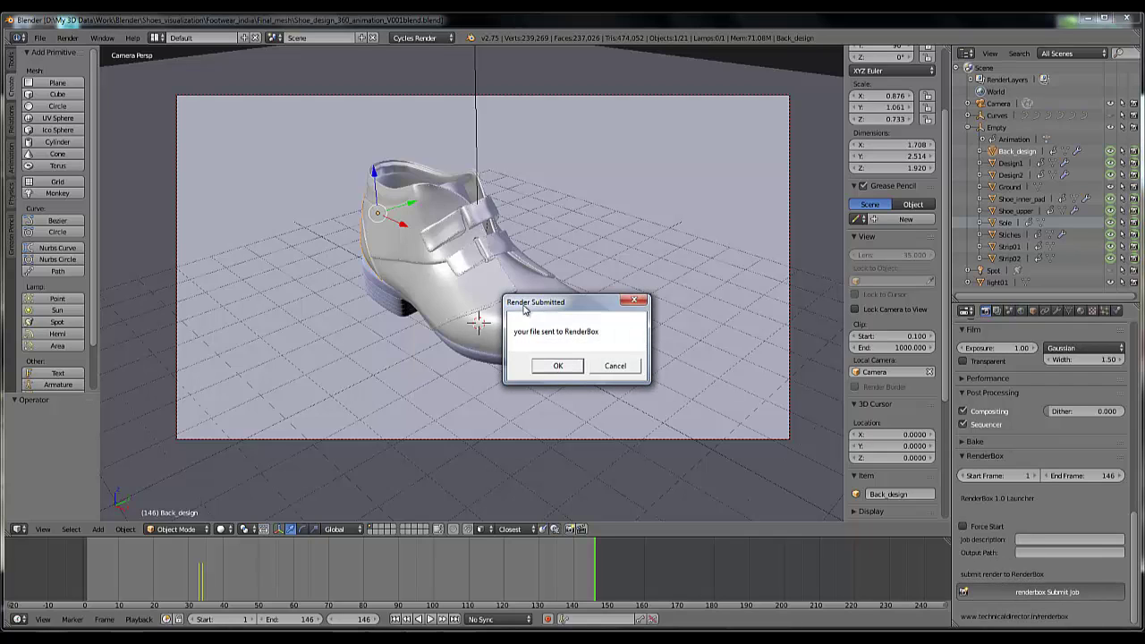
pyautogui.moveTo(542, 305); pyautogui.dragTo(515, 266)
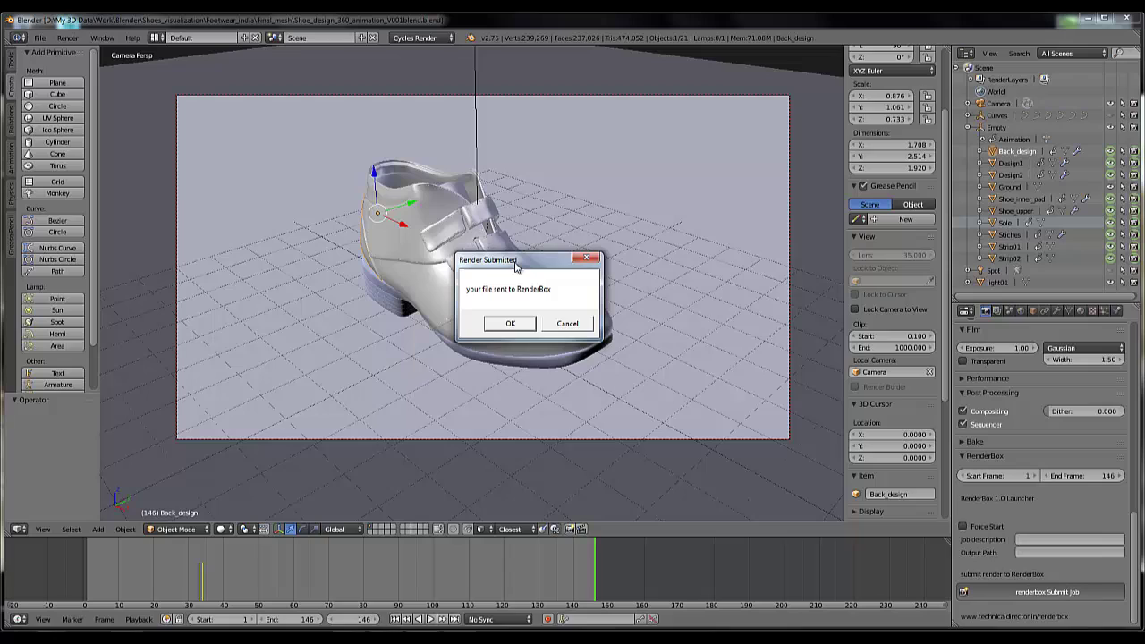
pyautogui.click(510, 324)
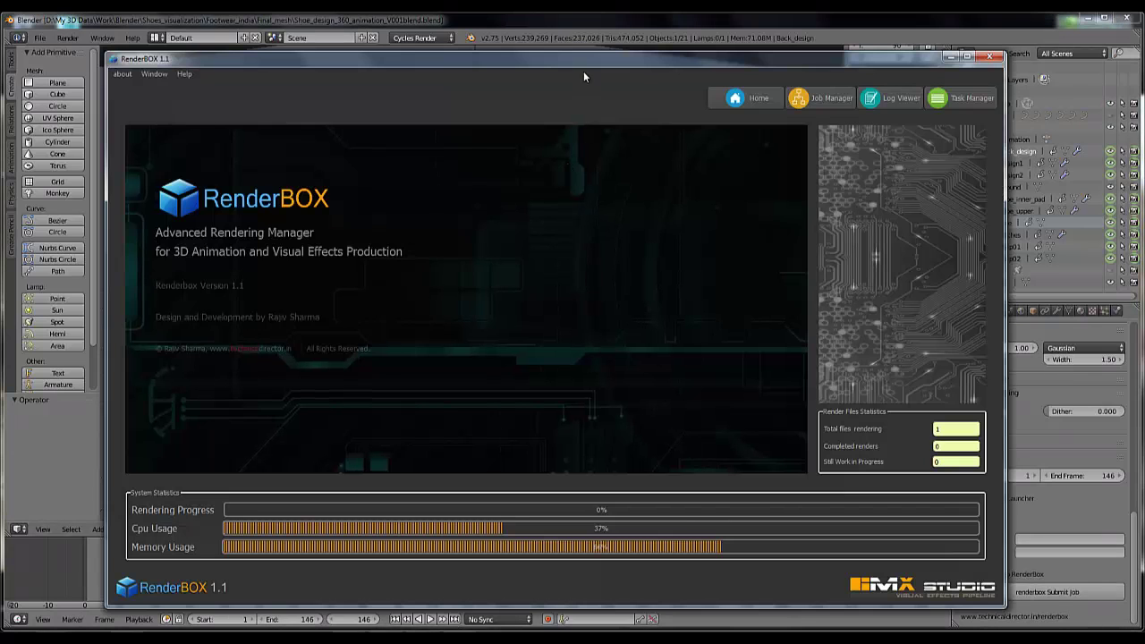
pyautogui.moveTo(582, 58); pyautogui.dragTo(569, 58)
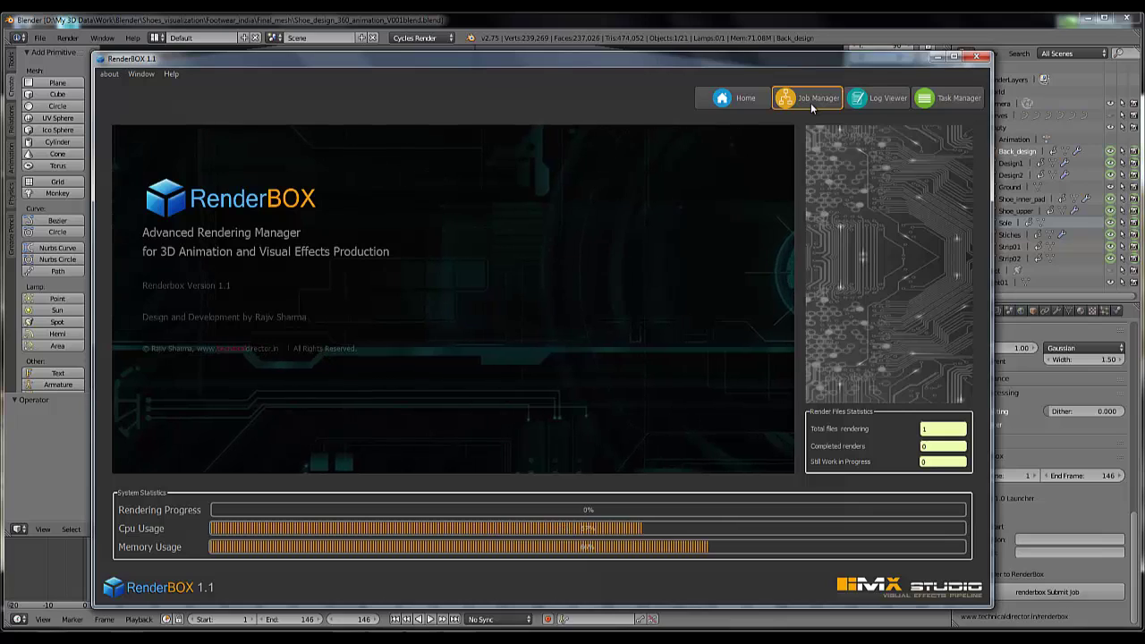
# Step: Start the queued shoe render job (frames 1–146) from RenderBOX's Job Manager, then return to Blender
pyautogui.click(811, 101)
pyautogui.click(160, 139)
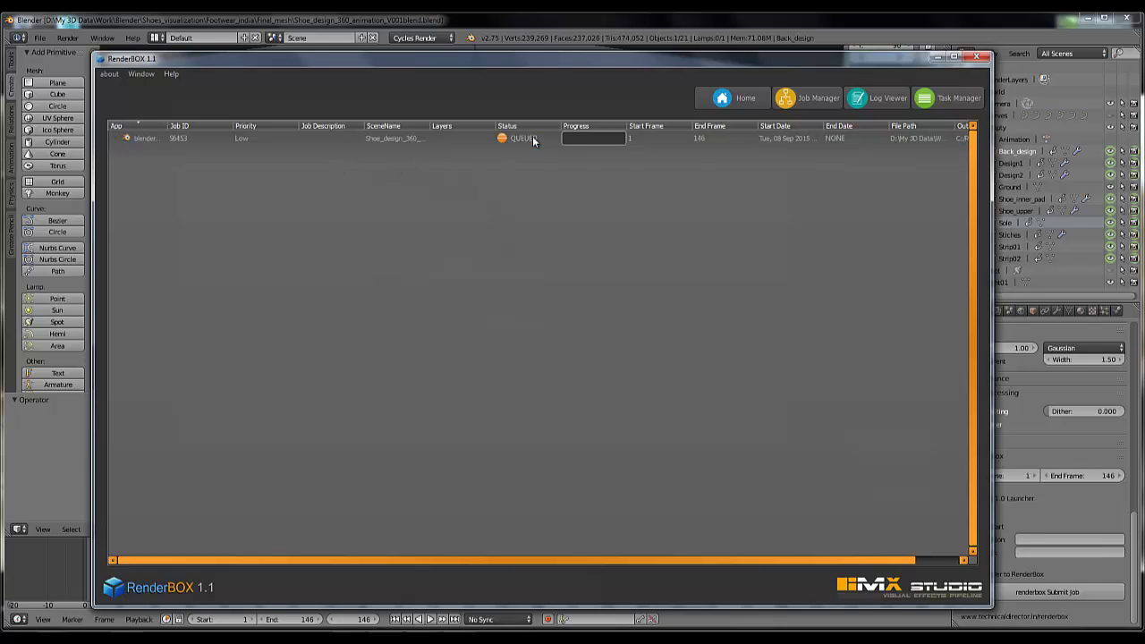
pyautogui.rightClick(417, 141)
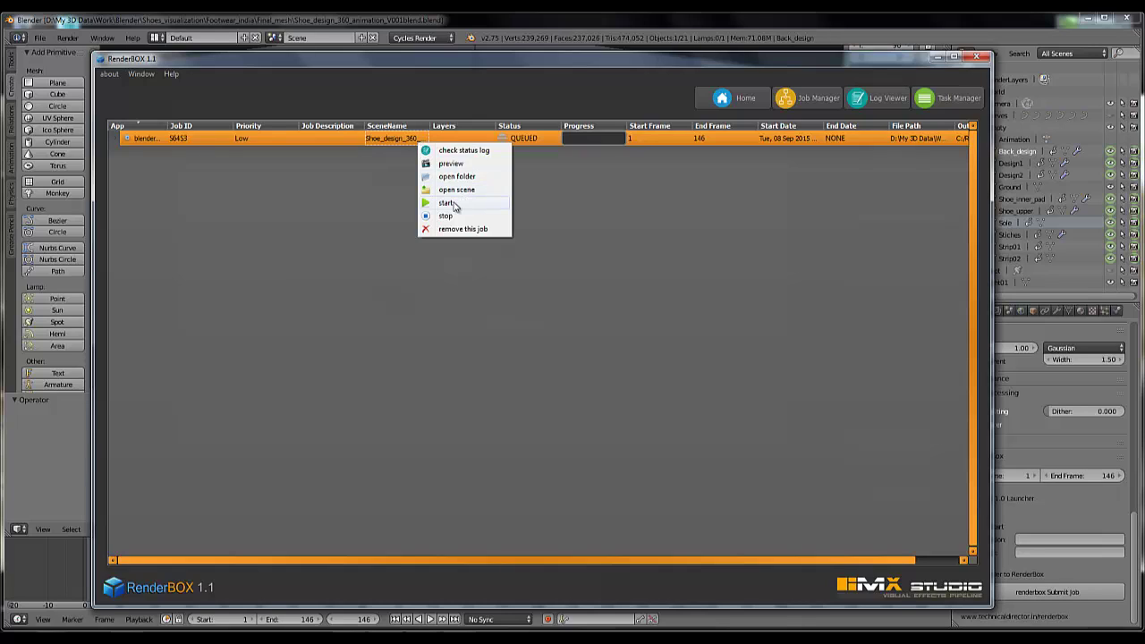
pyautogui.rightClick(229, 139)
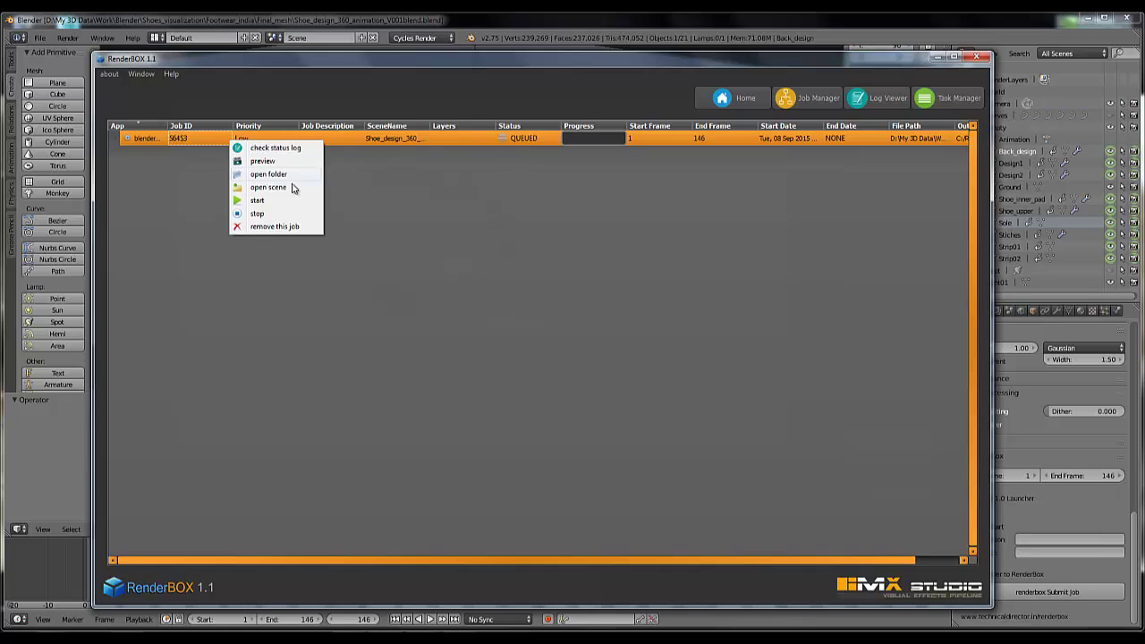
pyautogui.click(260, 202)
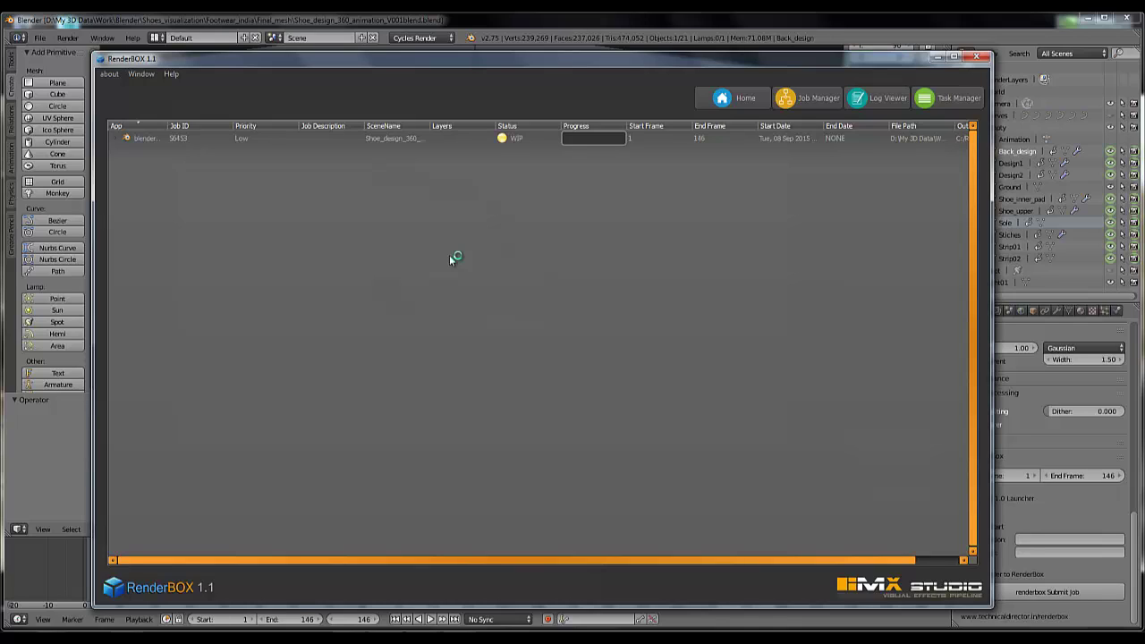
pyautogui.click(363, 139)
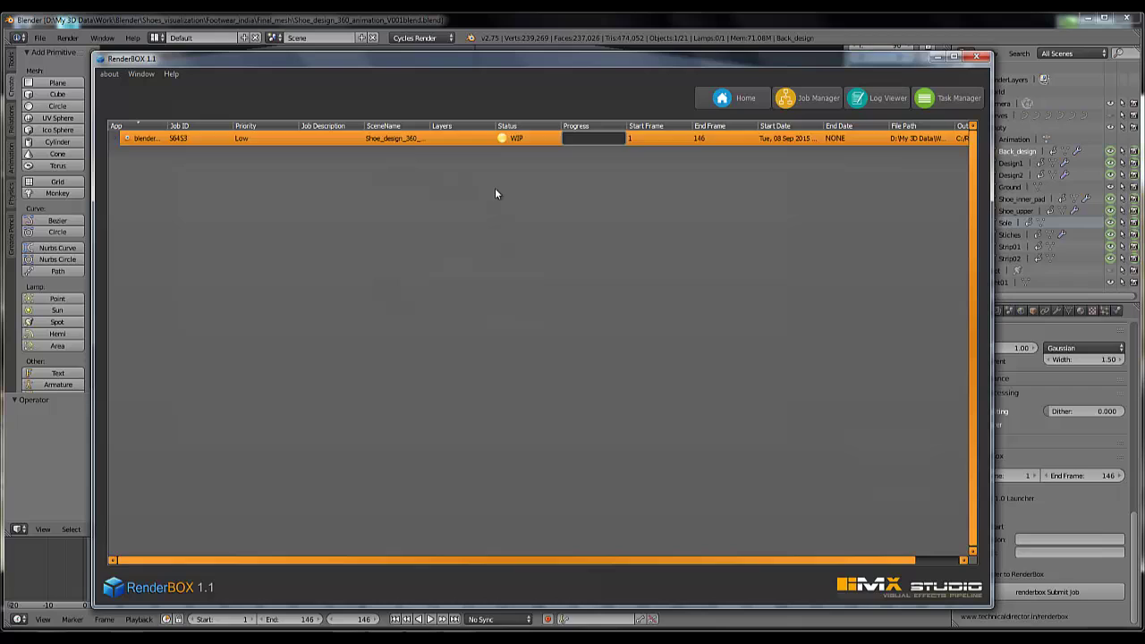
pyautogui.click(626, 27)
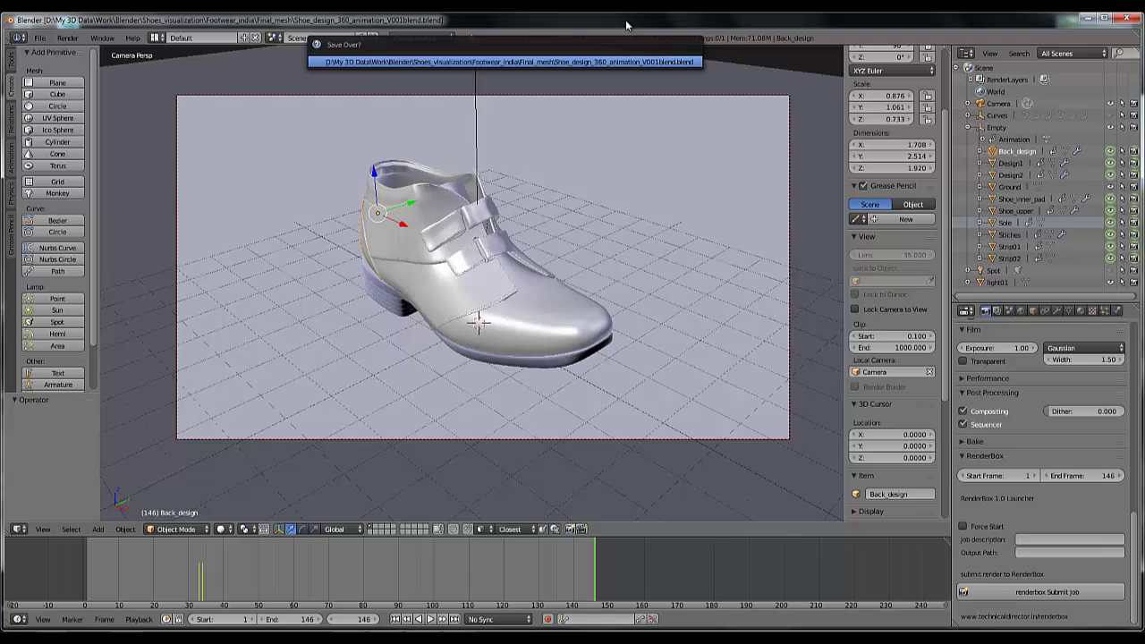
# Step: Quit Blender and bring RenderBOX back to check the render's progress
pyautogui.click(1126, 19)
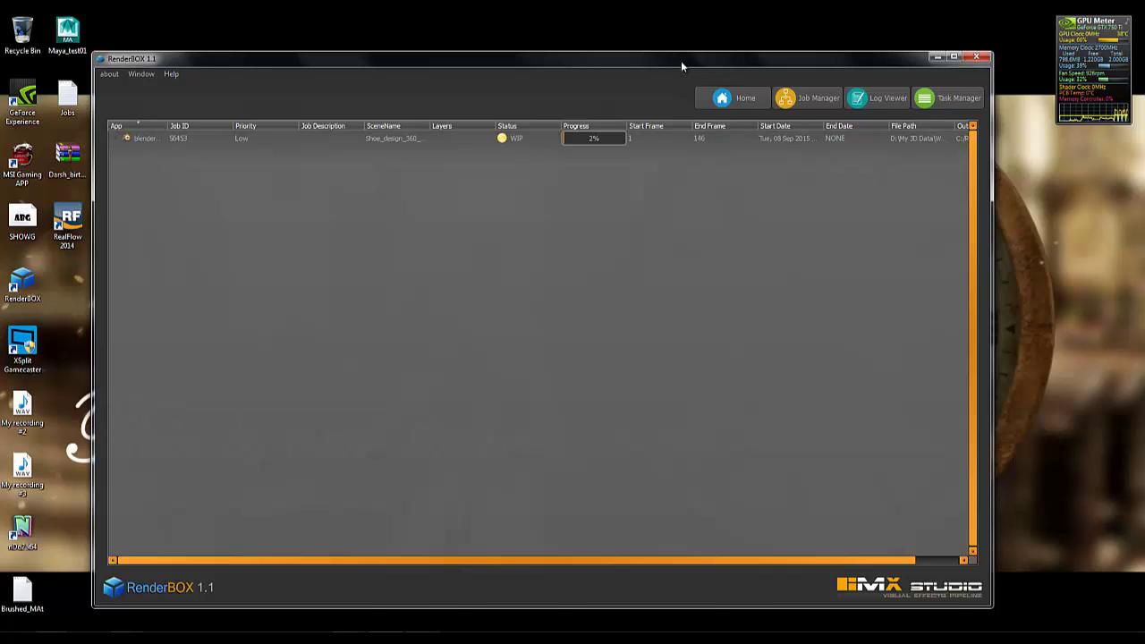
pyautogui.click(937, 57)
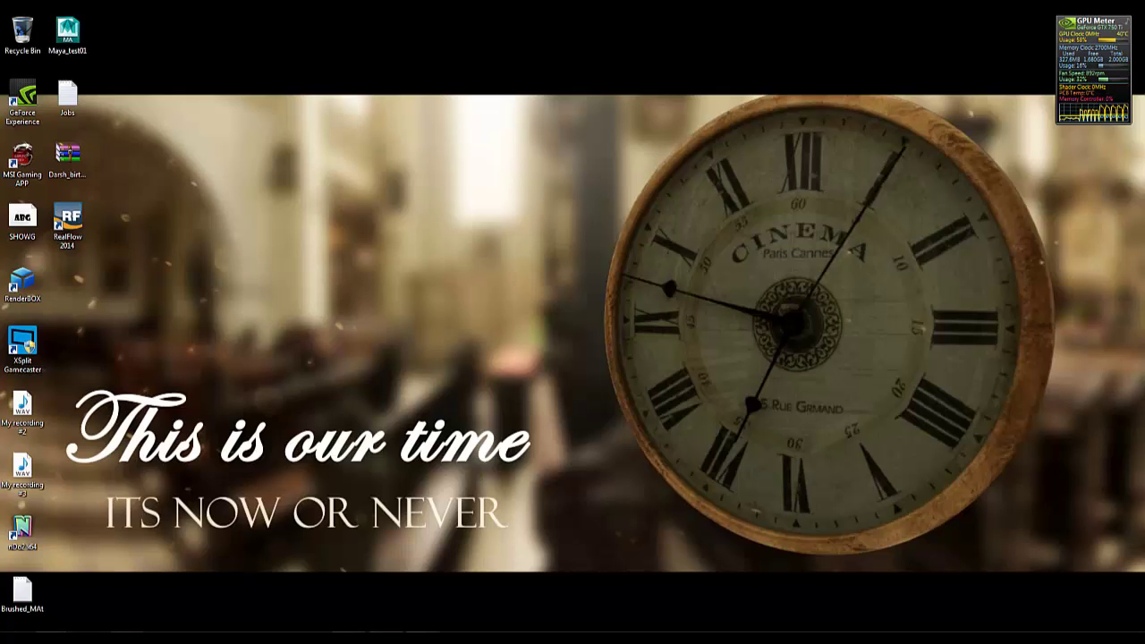
pyautogui.hotkey('alt', 'Tab')
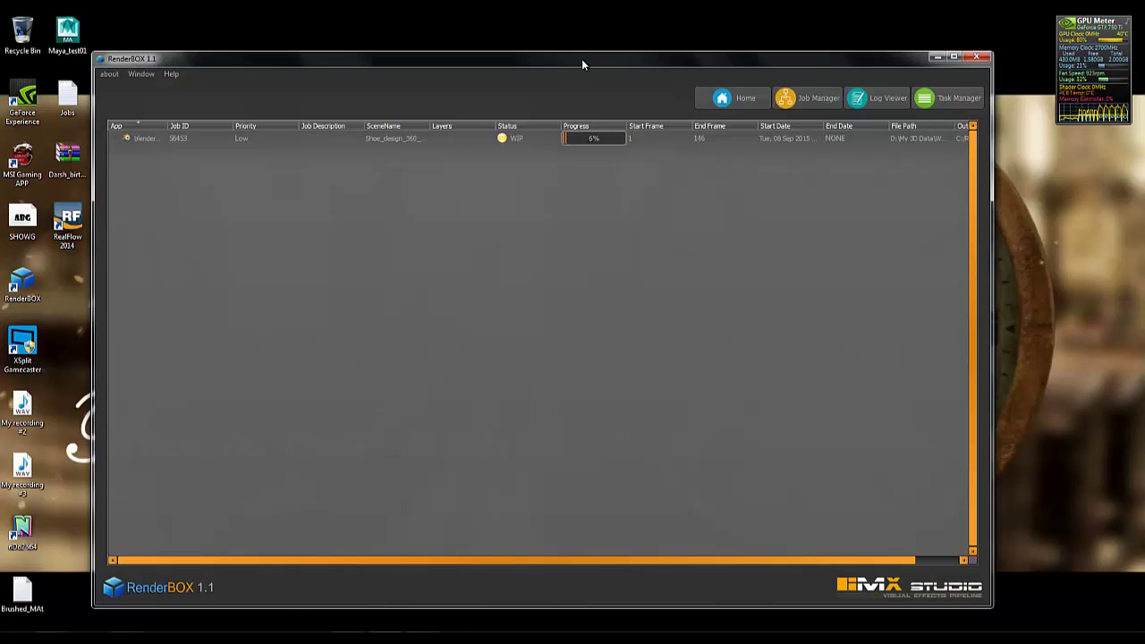
pyautogui.moveTo(582, 59); pyautogui.dragTo(587, 55)
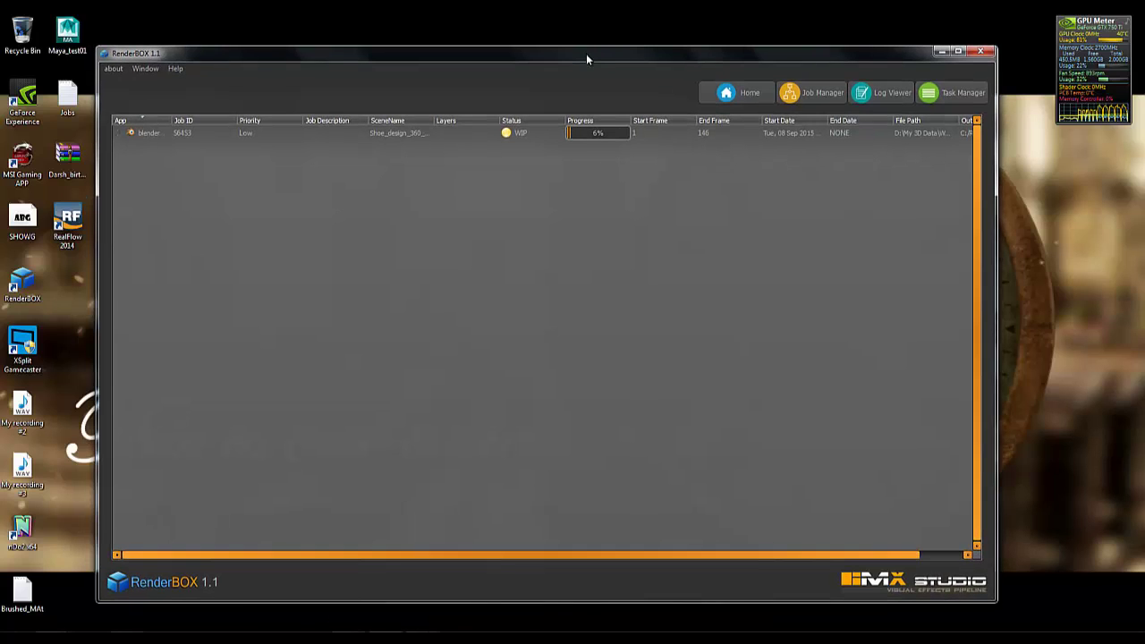
# Step: Stop the running shoe render job, halting it at 6% progress
pyautogui.click(340, 134)
pyautogui.rightClick(386, 134)
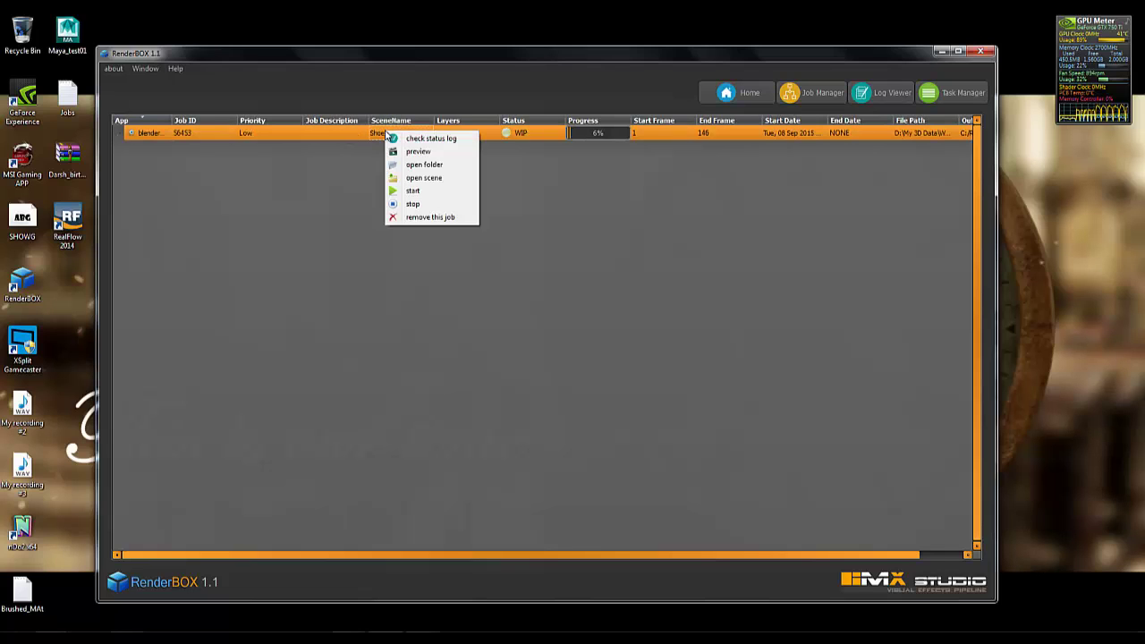
pyautogui.click(414, 204)
pyautogui.moveTo(582, 56); pyautogui.dragTo(606, 64)
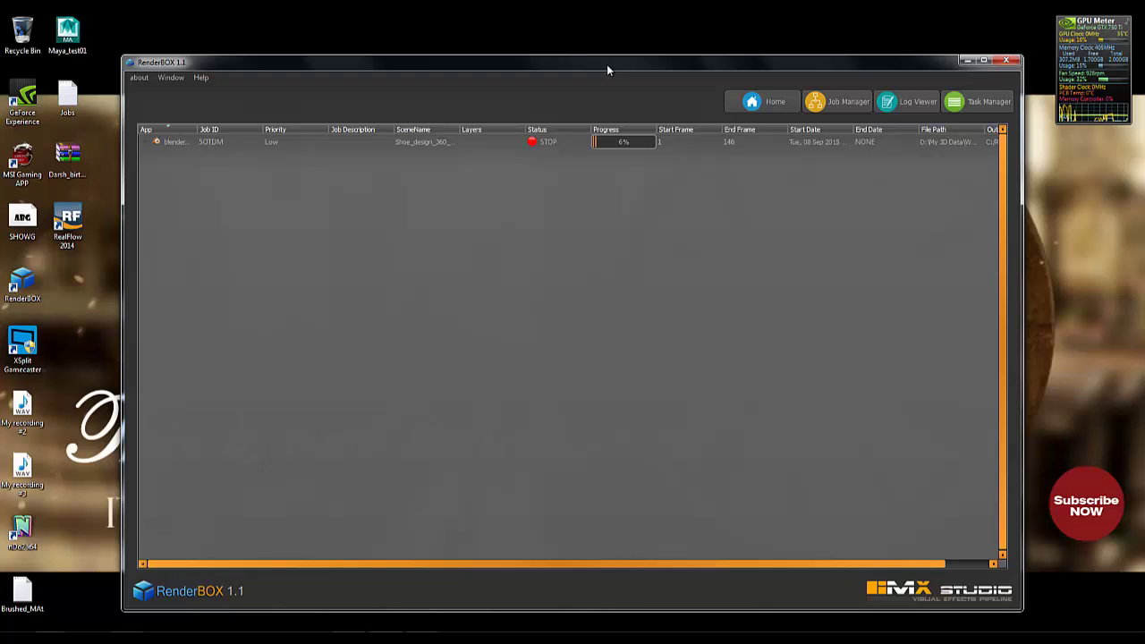
# Step: Preview the stopped job's rendered shoe frames 0001–0009 in djv_view
pyautogui.click(447, 143)
pyautogui.rightClick(436, 145)
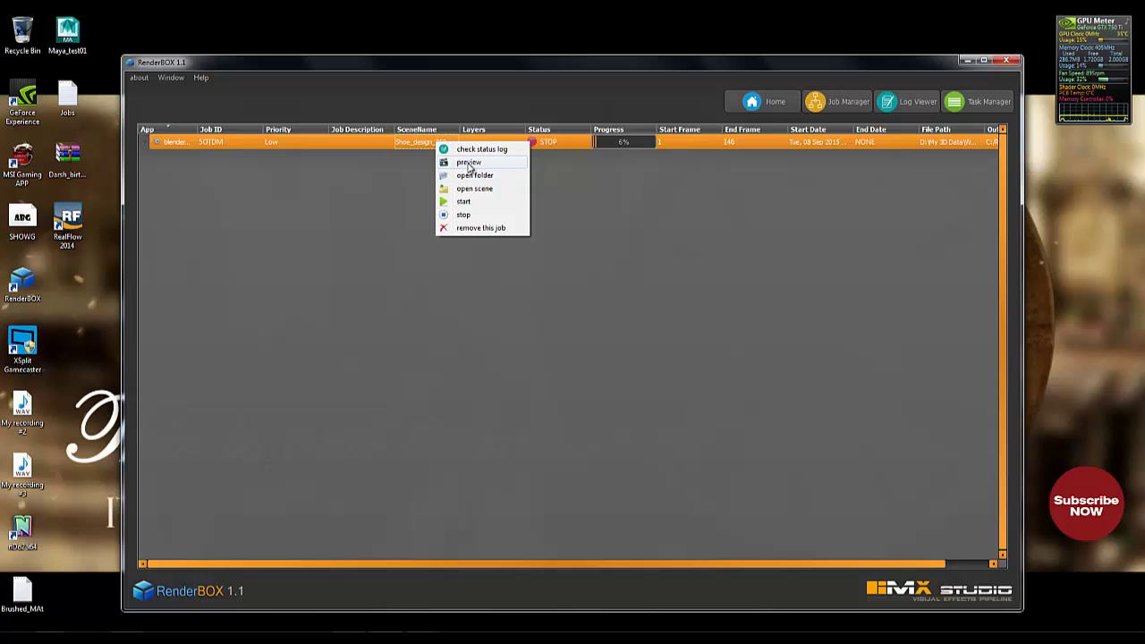
pyautogui.click(467, 163)
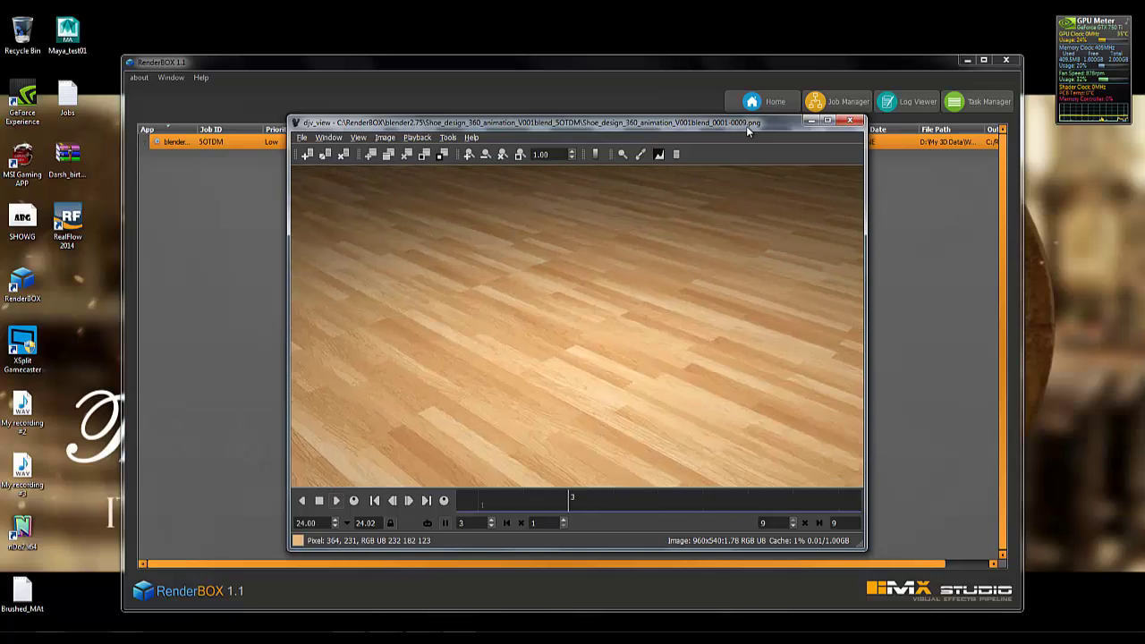
# Step: Close djv_view, inspect the nine rendered PNGs (0001–0009) in the job's output folder, then close Explorer
pyautogui.click(850, 121)
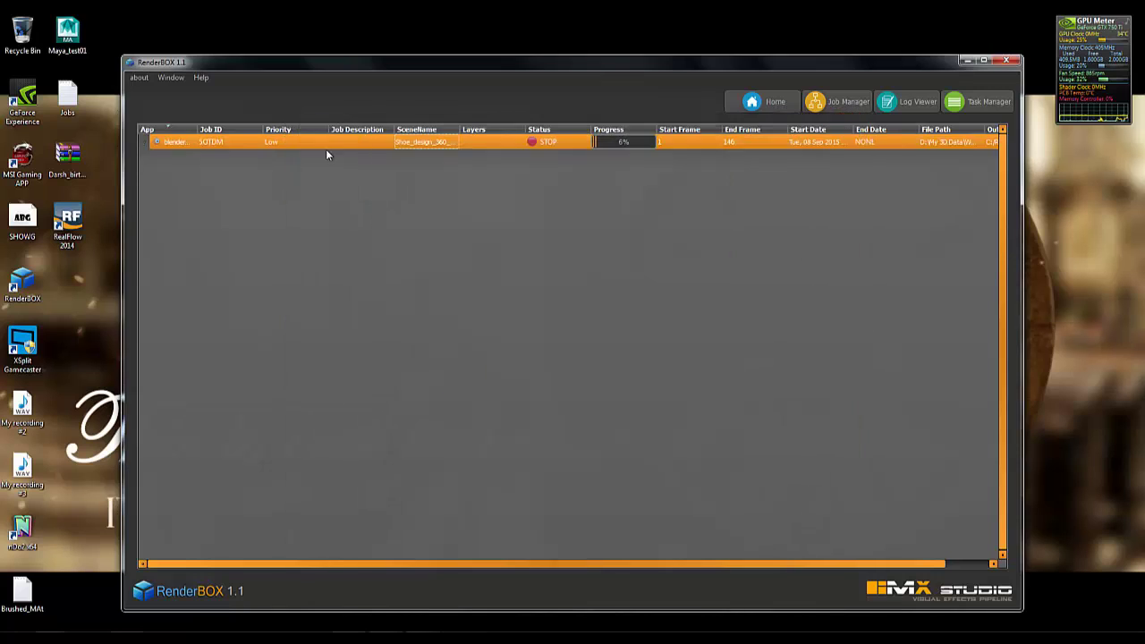
pyautogui.rightClick(426, 145)
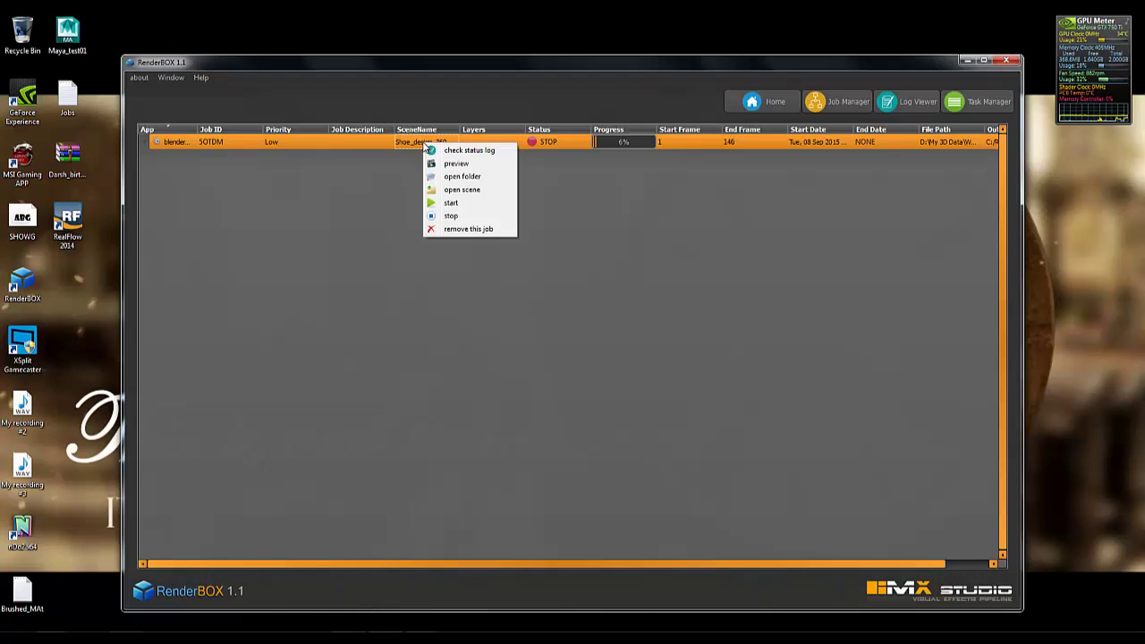
pyautogui.click(463, 177)
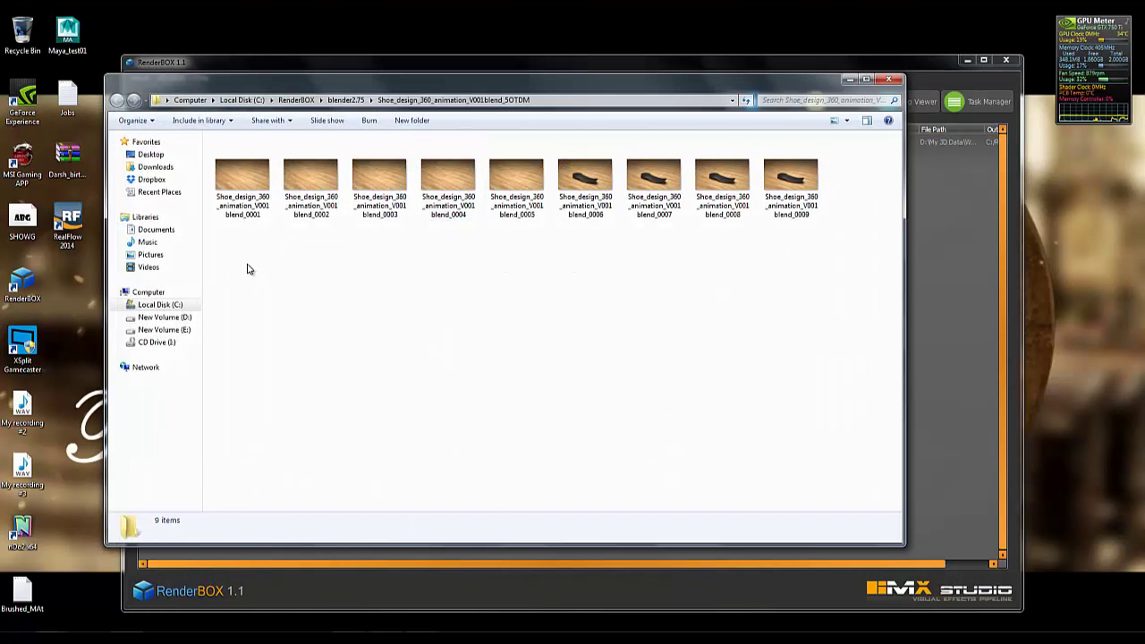
pyautogui.moveTo(233, 240); pyautogui.dragTo(890, 143)
pyautogui.click(704, 424)
pyautogui.click(888, 78)
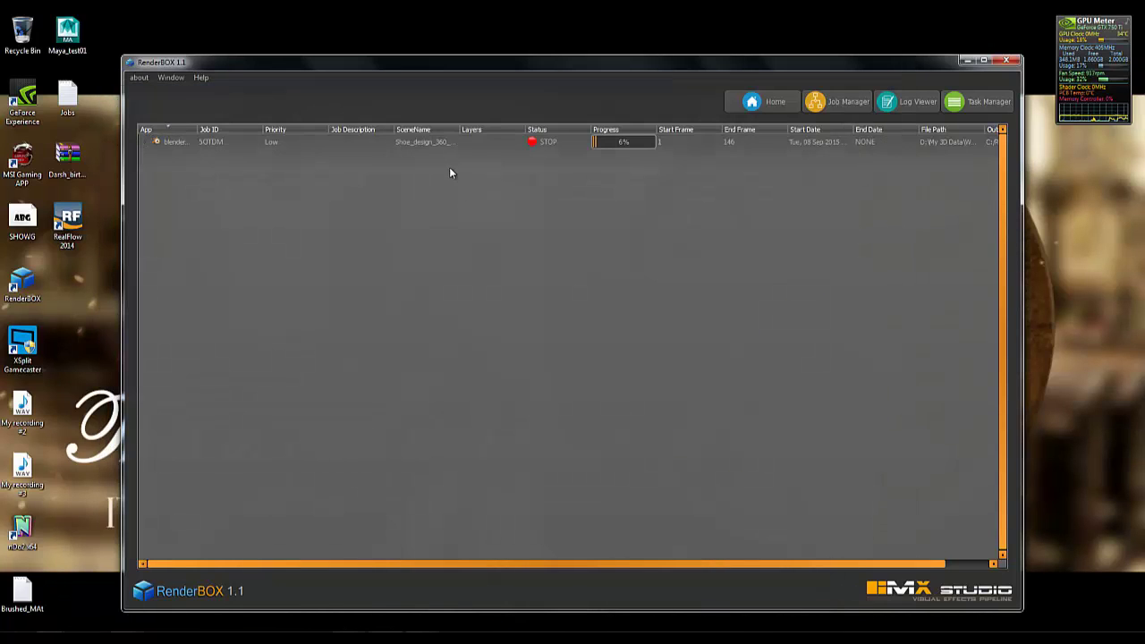
# Step: Remove the stopped shoe render job from RenderBOX's Job Manager, leaving the list empty
pyautogui.click(440, 146)
pyautogui.rightClick(440, 146)
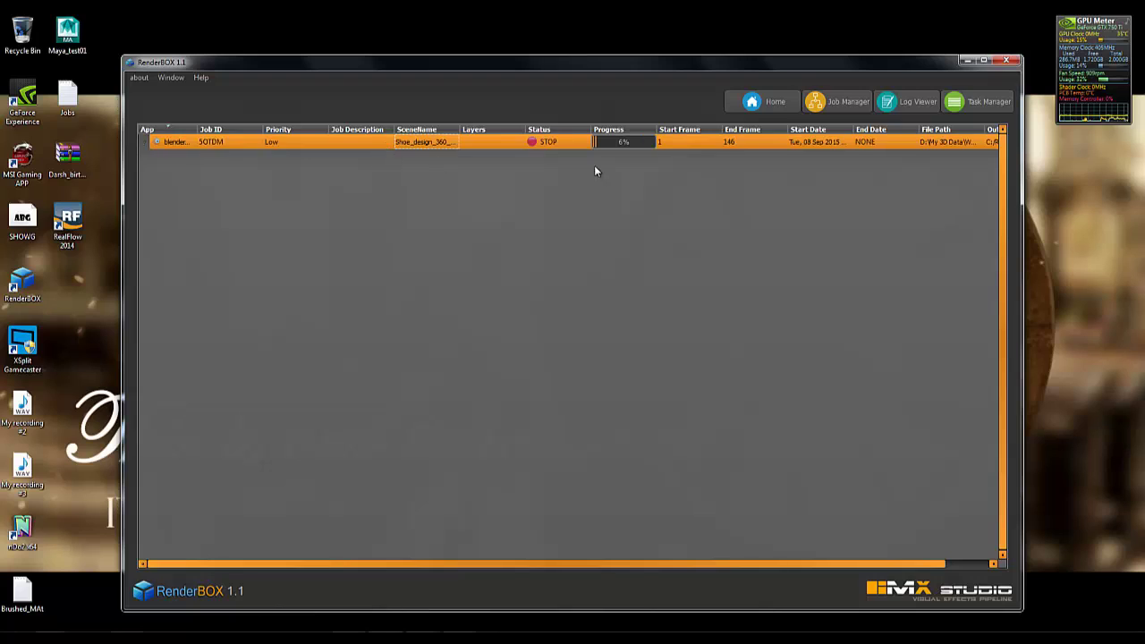
pyautogui.click(750, 103)
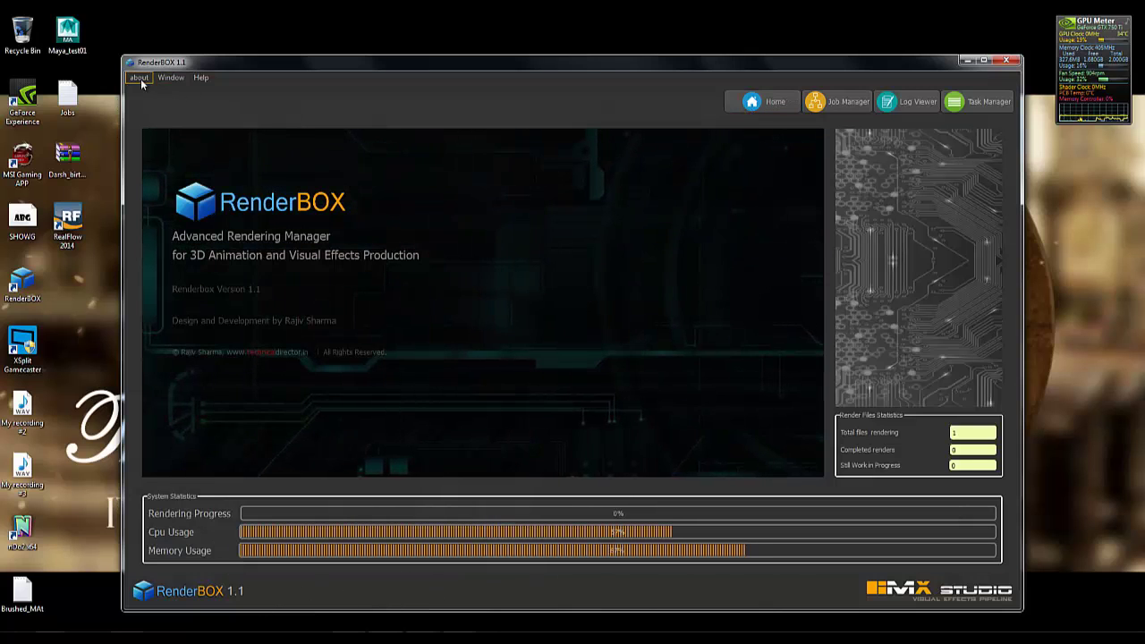
pyautogui.click(839, 104)
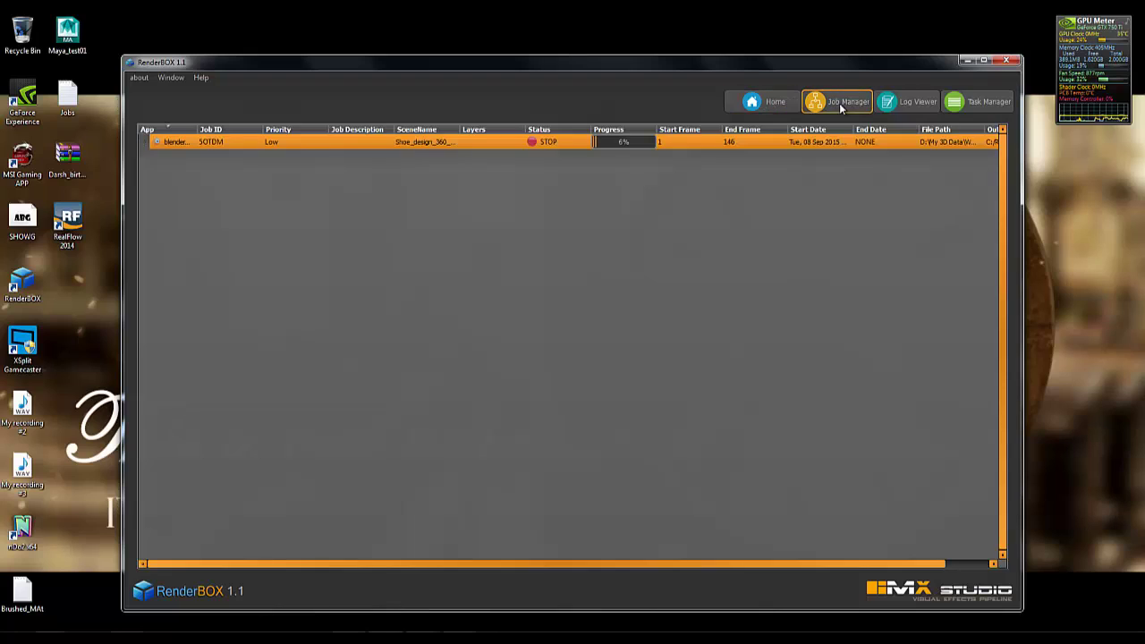
pyautogui.rightClick(368, 146)
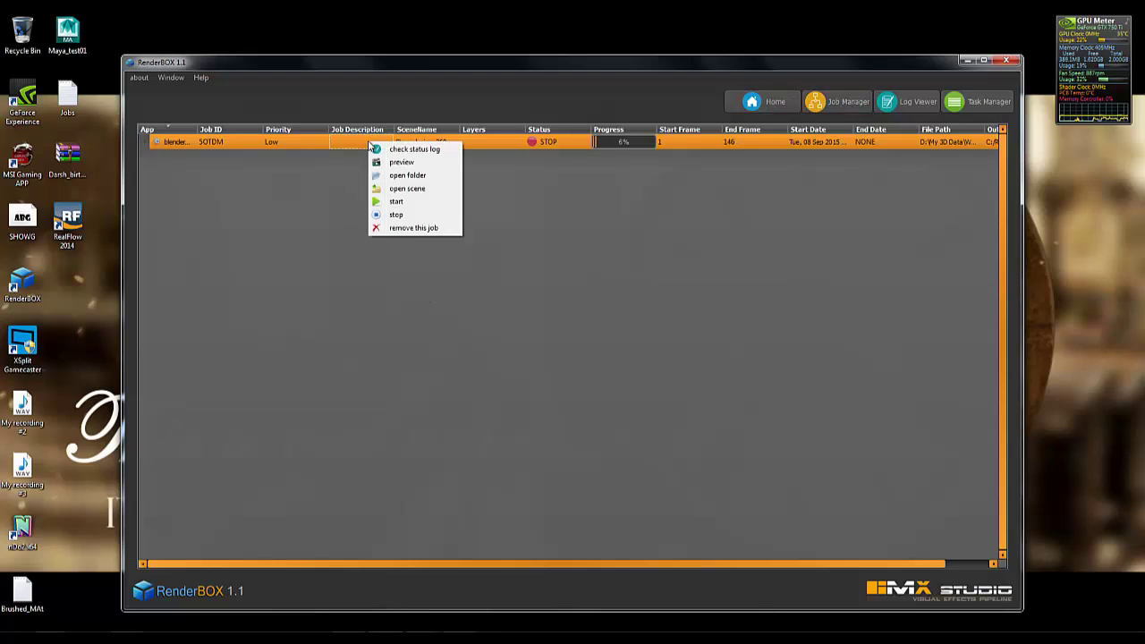
pyautogui.click(414, 229)
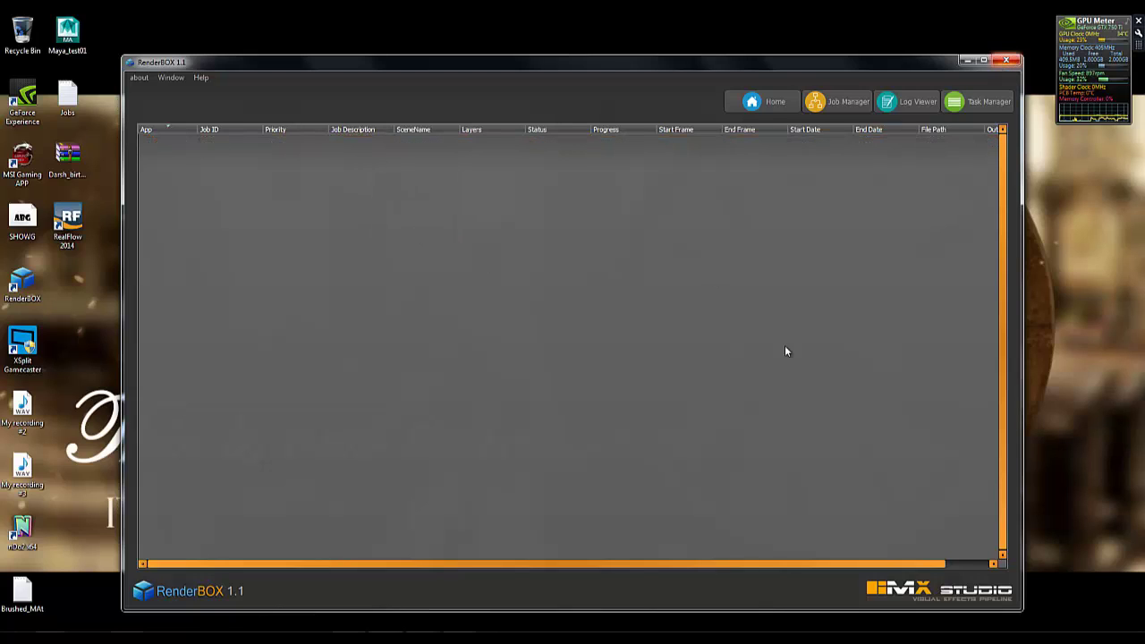
# Step: Close RenderBOX from the taskbar and maximize the Blender window
pyautogui.click(459, 637)
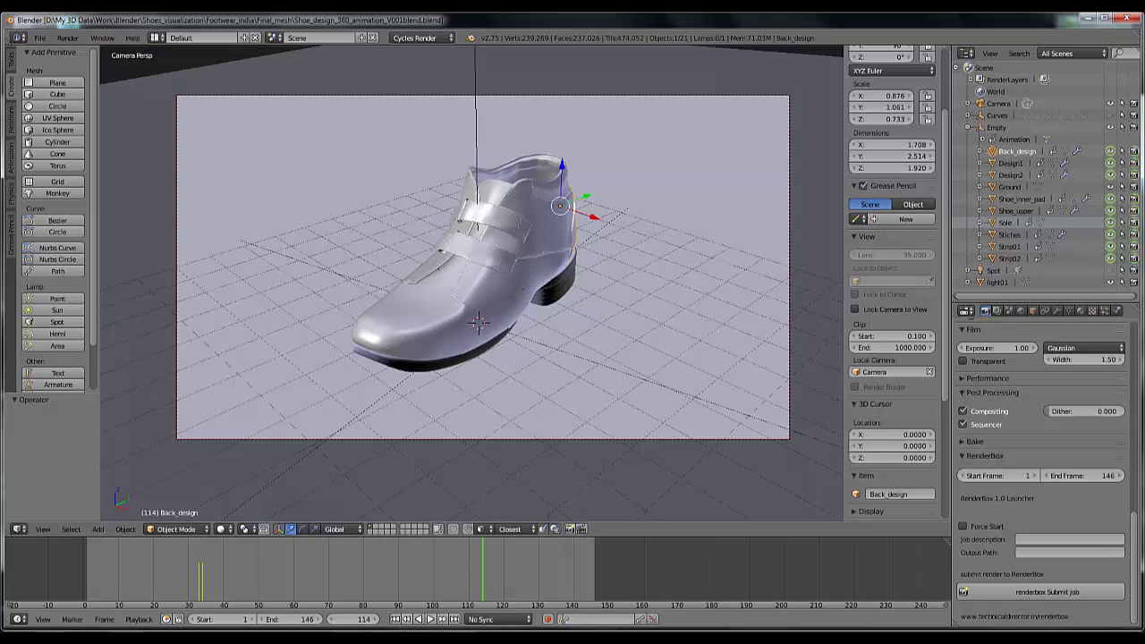
pyautogui.rightClick(386, 637)
pyautogui.click(381, 615)
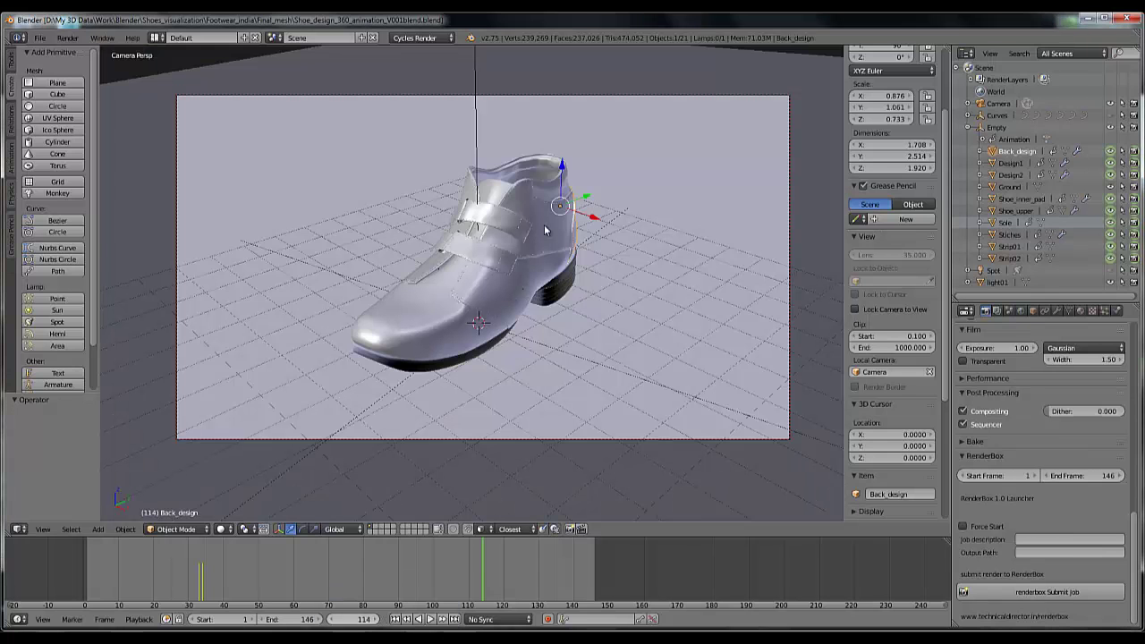
pyautogui.doubleClick(518, 27)
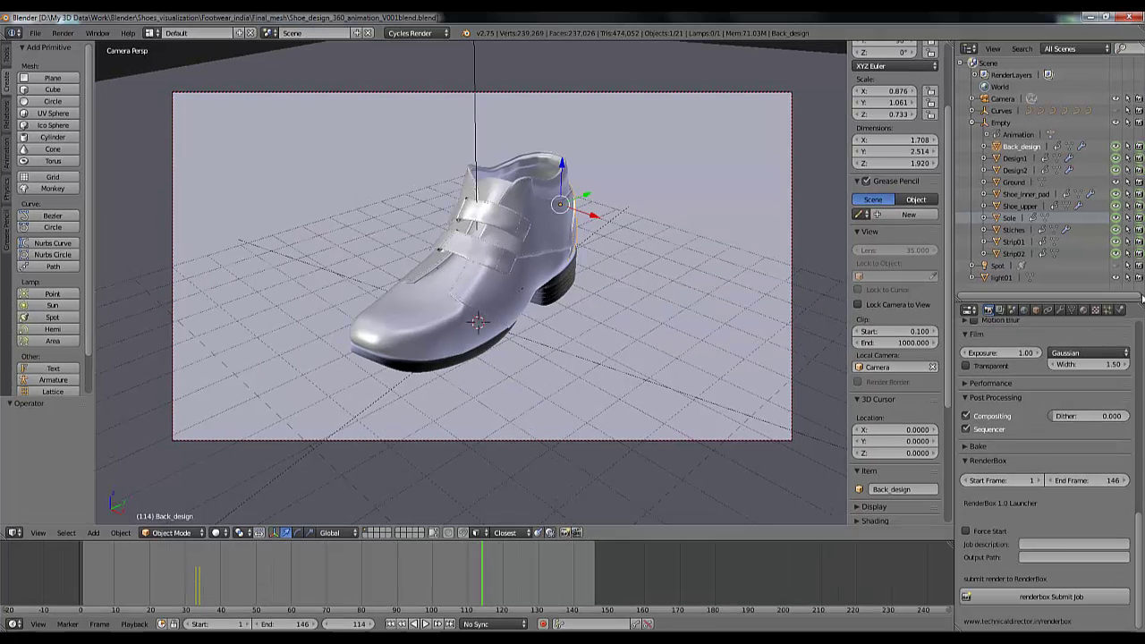
pyautogui.click(152, 32)
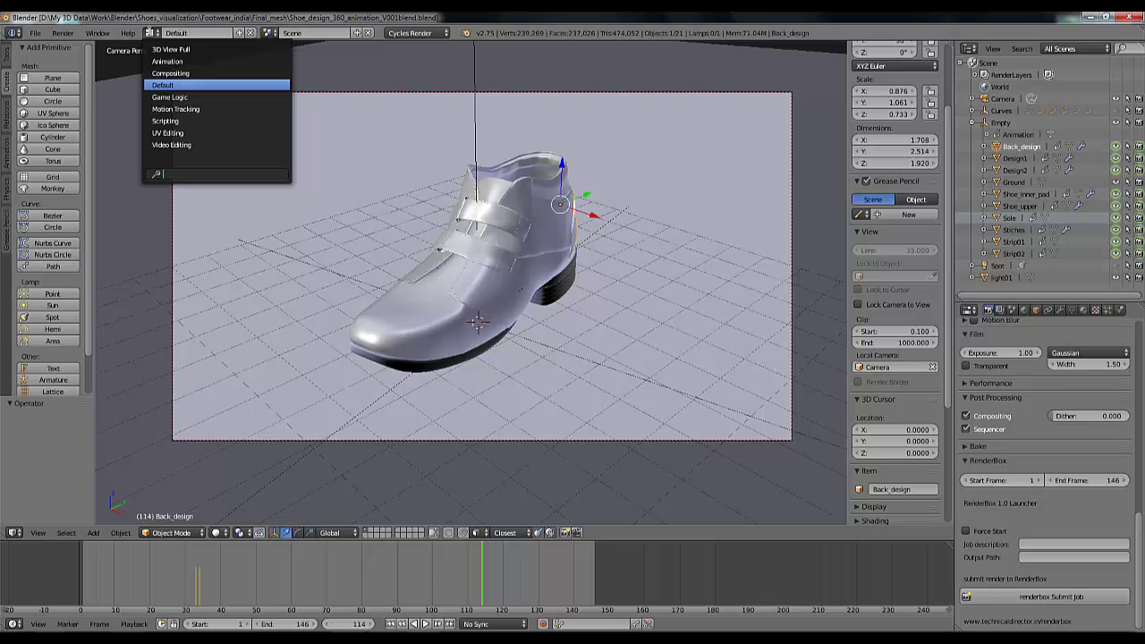
# Step: In the Video Editing layout, add all 144 PNGs from Renders/Sequence as an image strip starting at frame 1
pyautogui.click(179, 144)
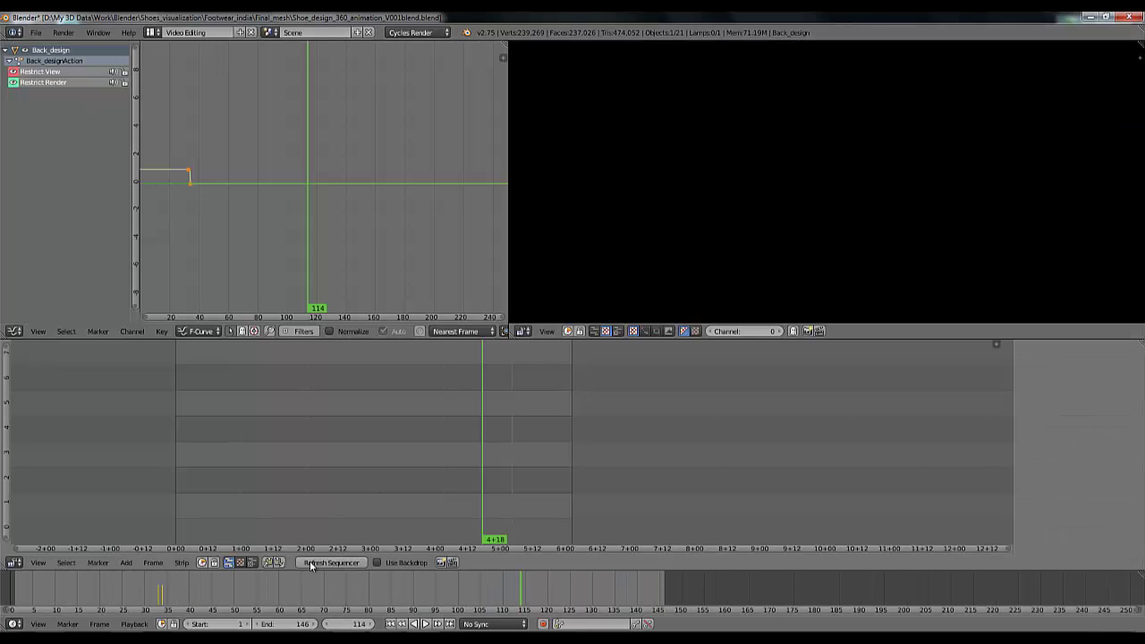
pyautogui.click(129, 563)
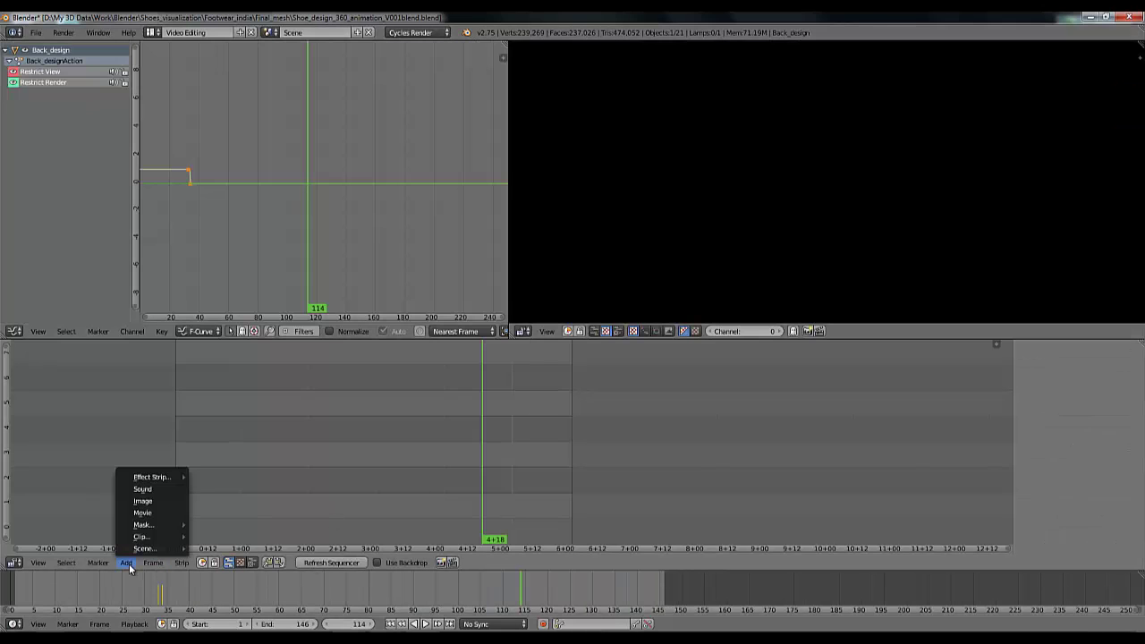
pyautogui.click(157, 502)
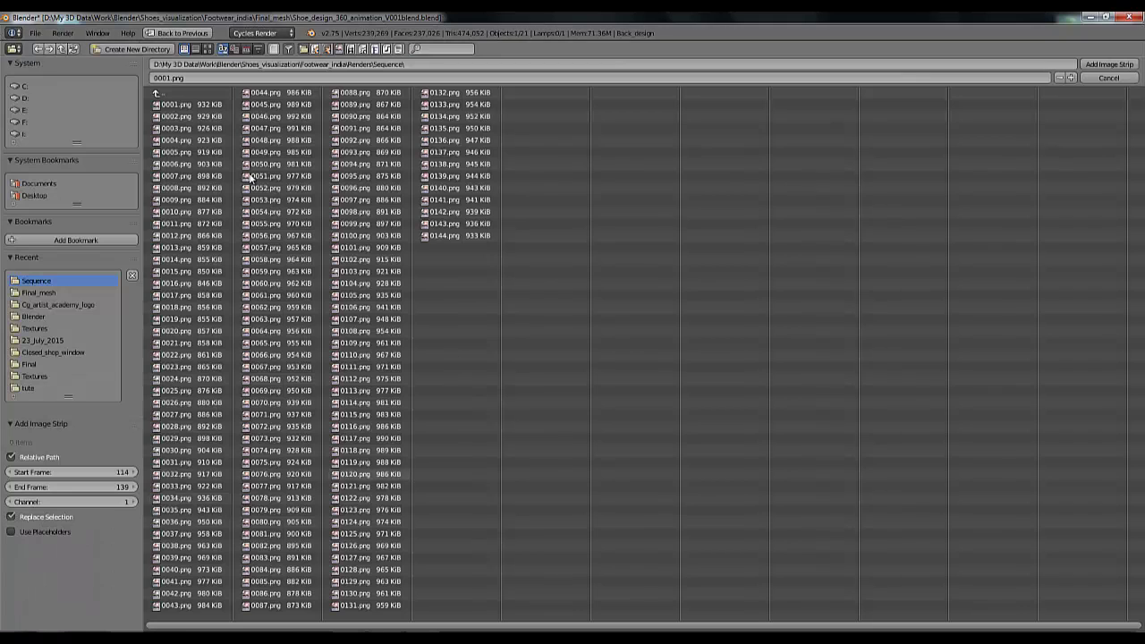
pyautogui.click(180, 96)
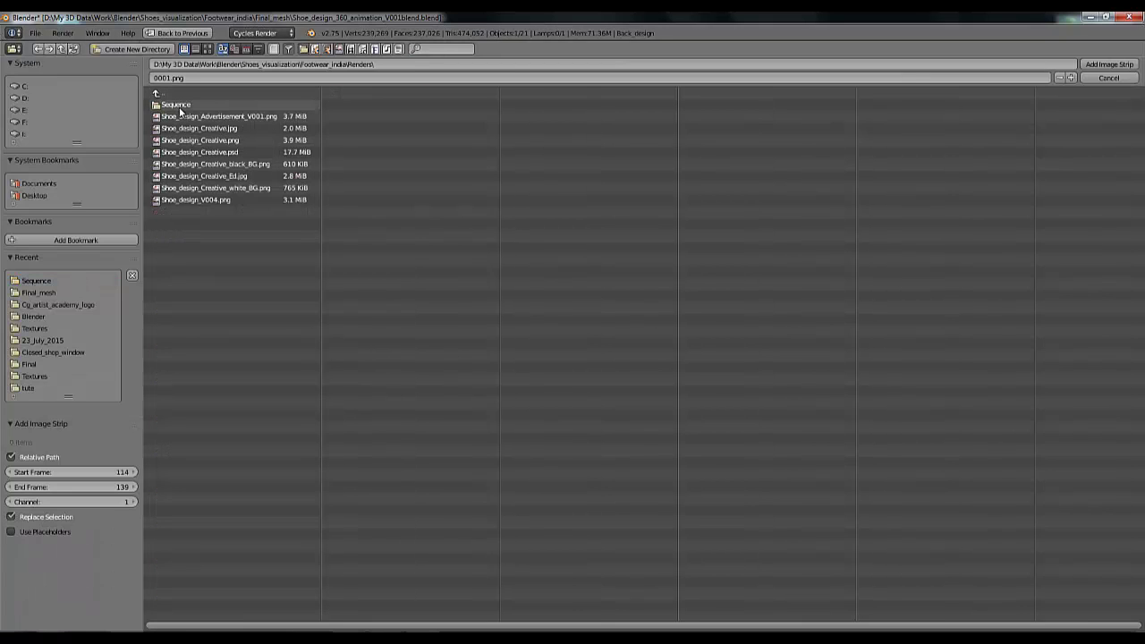
pyautogui.click(170, 104)
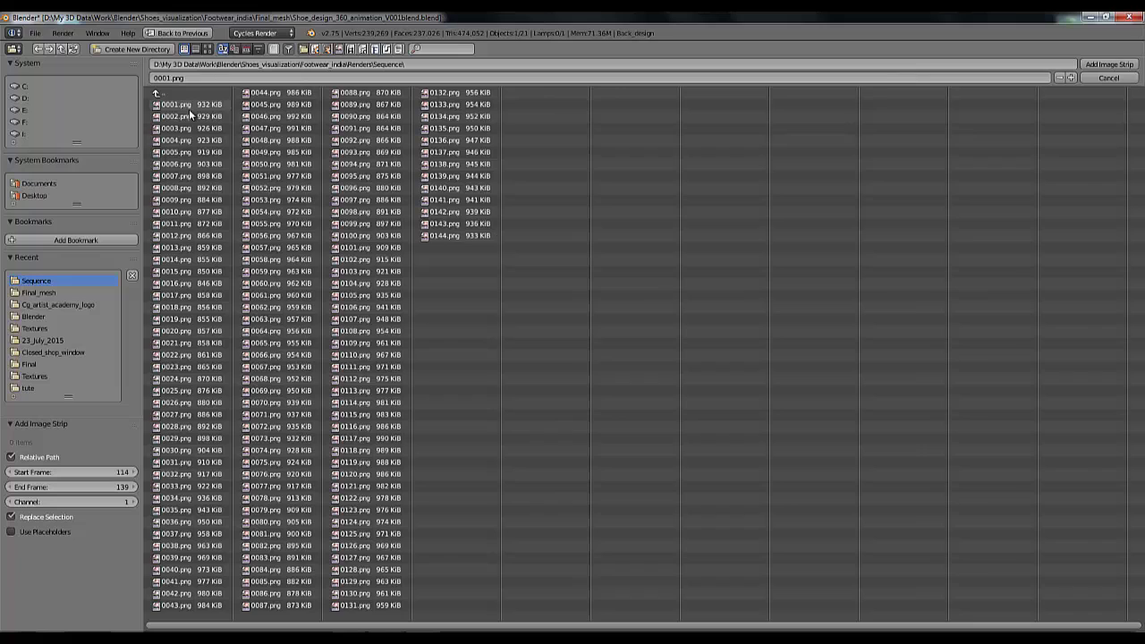
pyautogui.click(185, 107)
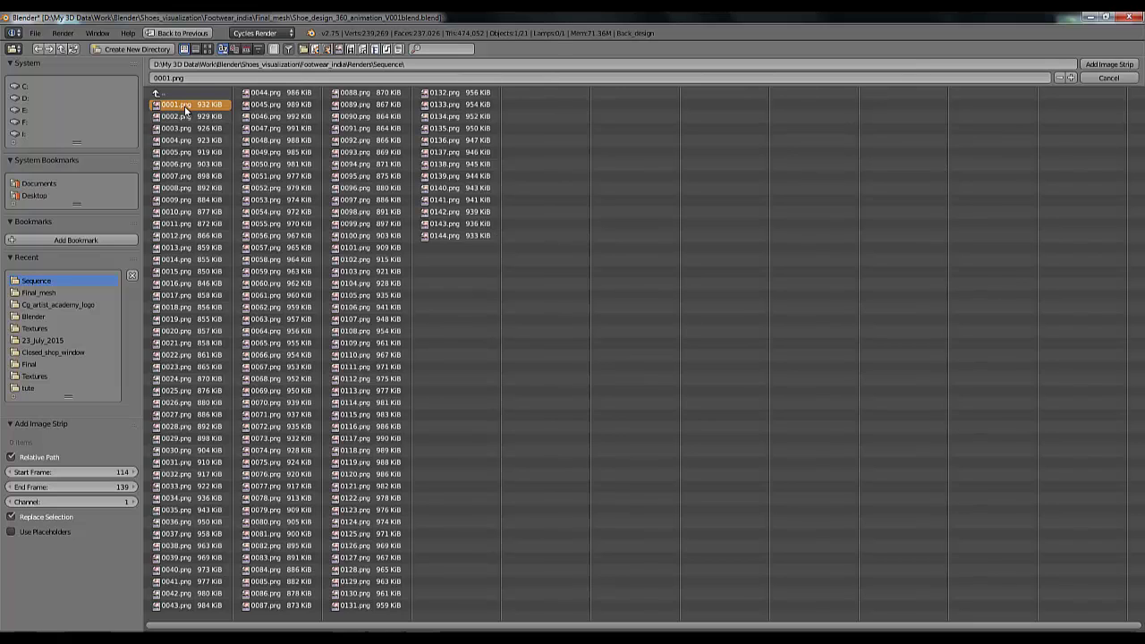
pyautogui.press('a')
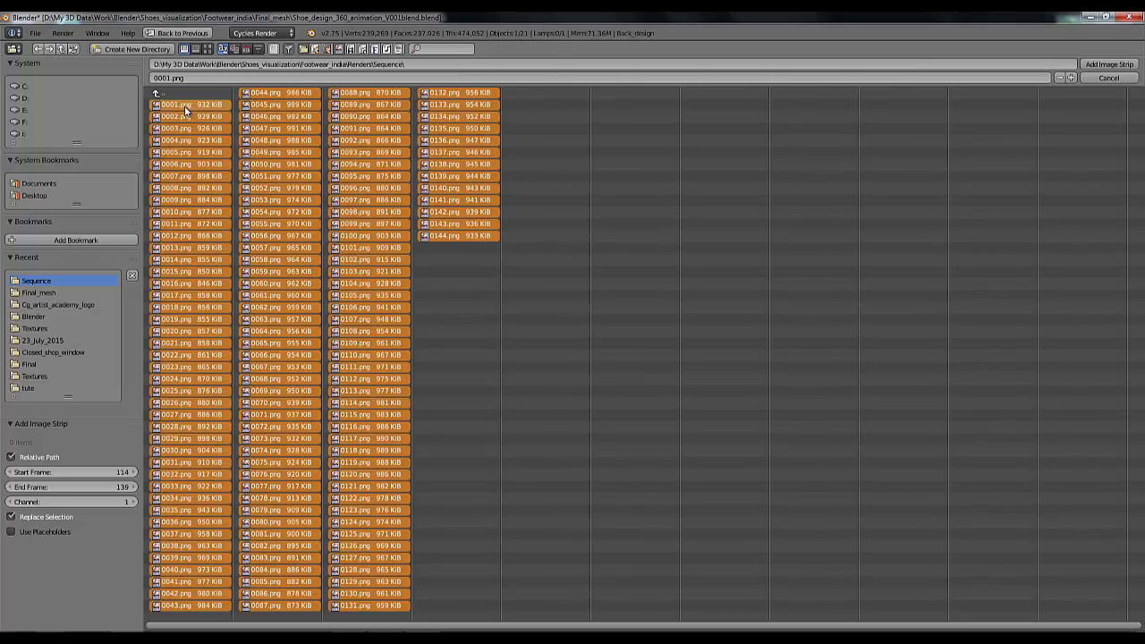
pyautogui.click(1109, 65)
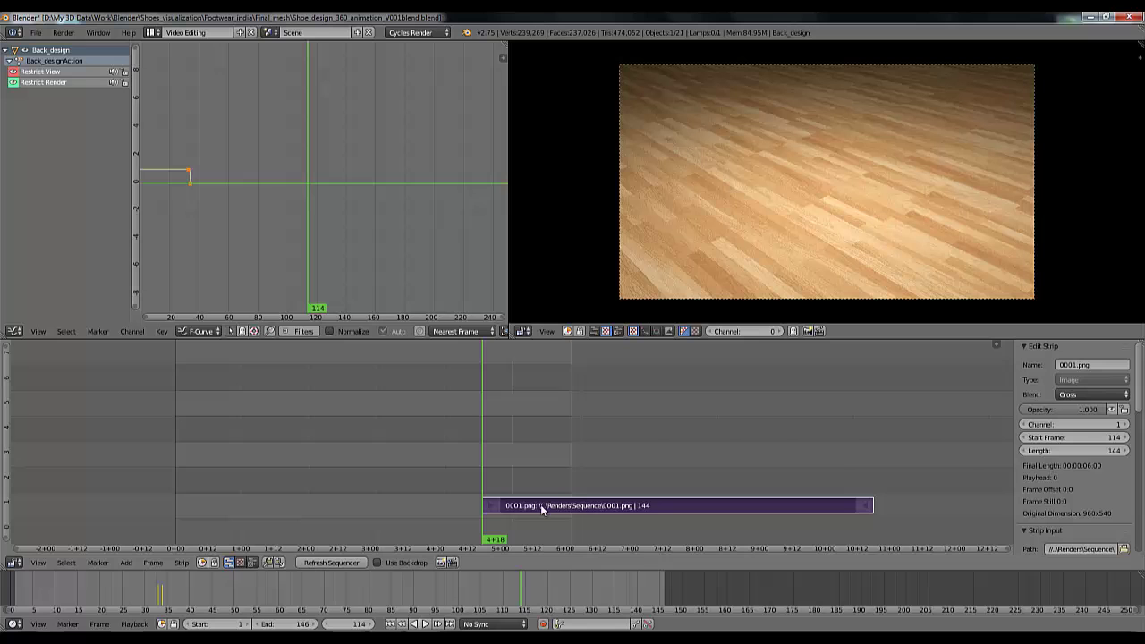
pyautogui.moveTo(541, 504); pyautogui.dragTo(234, 505, button='right')
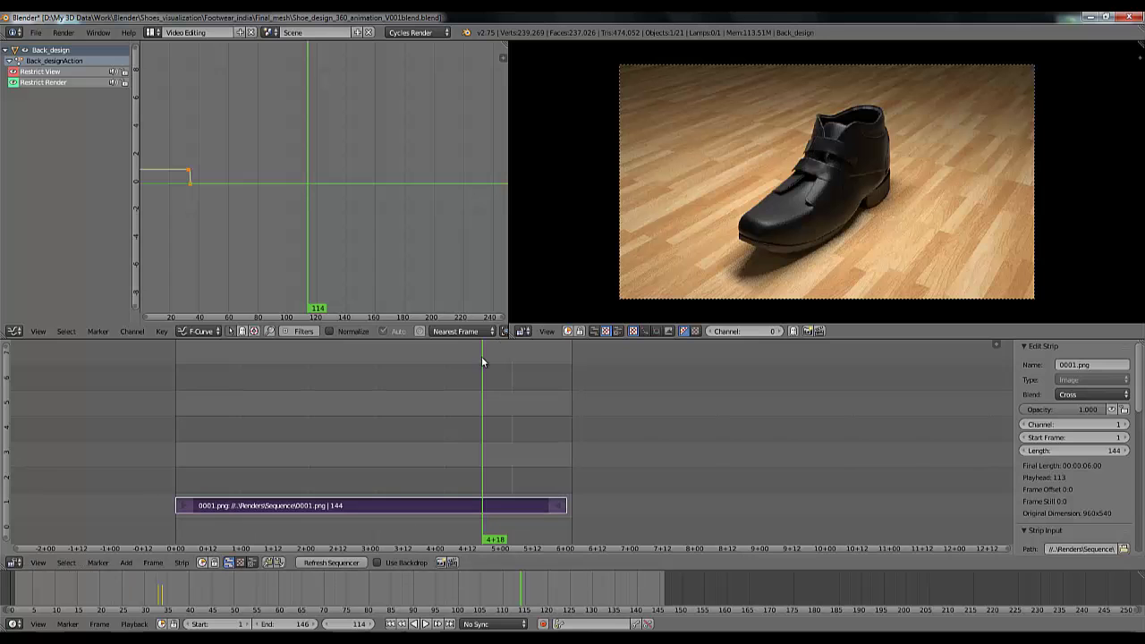
pyautogui.moveTo(454, 368); pyautogui.dragTo(401, 403)
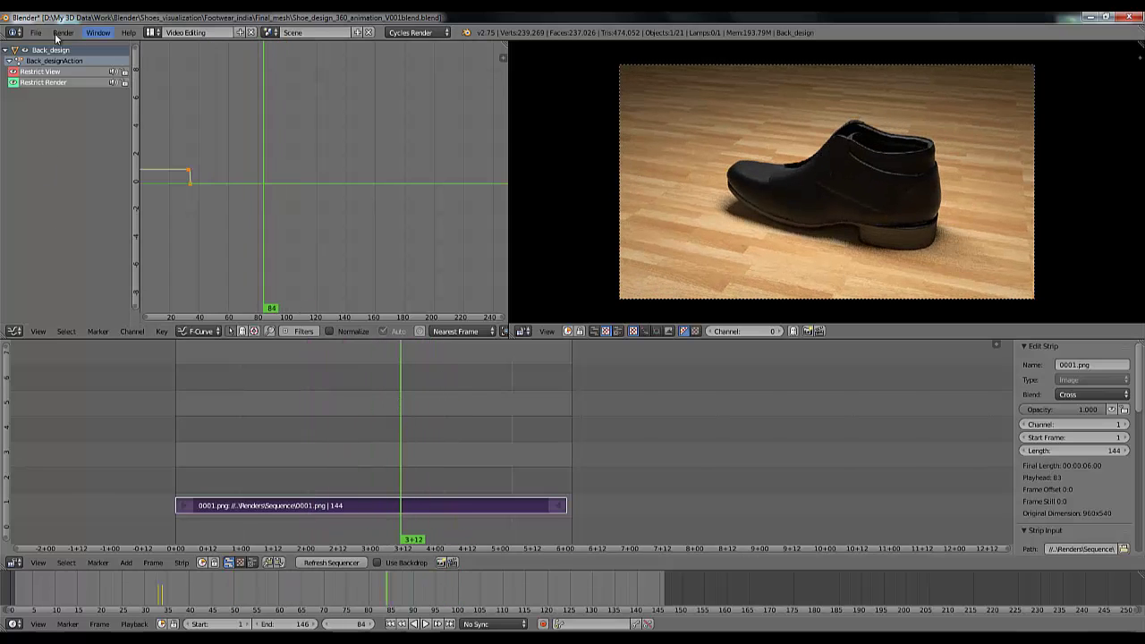
# Step: Switch Blender back to the Default screen layout
pyautogui.click(14, 32)
pyautogui.click(177, 32)
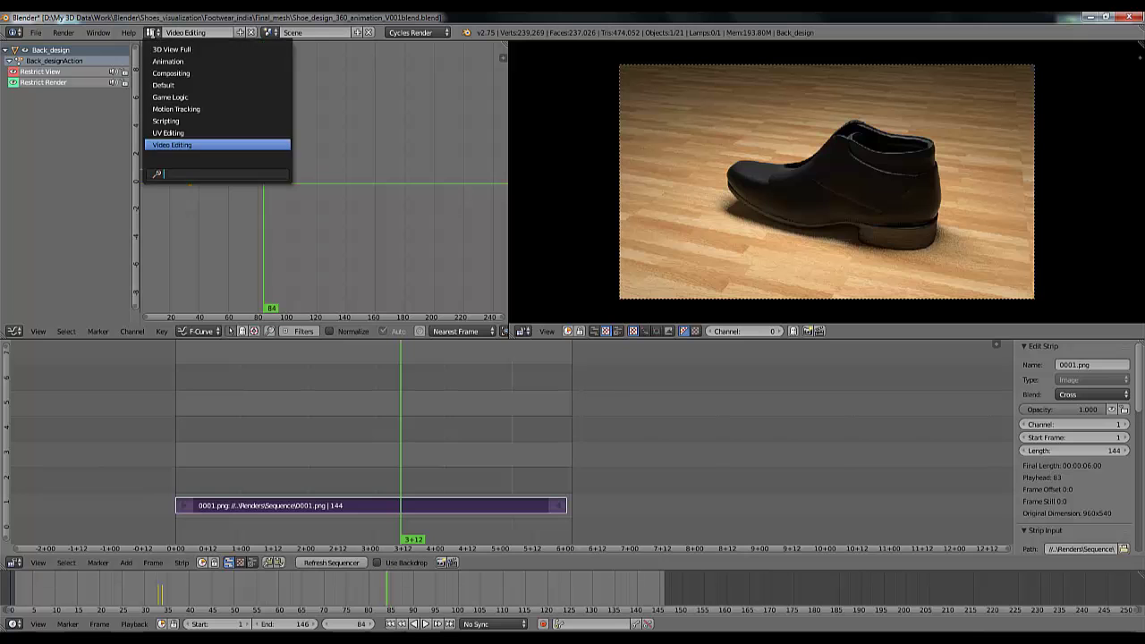
pyautogui.click(170, 89)
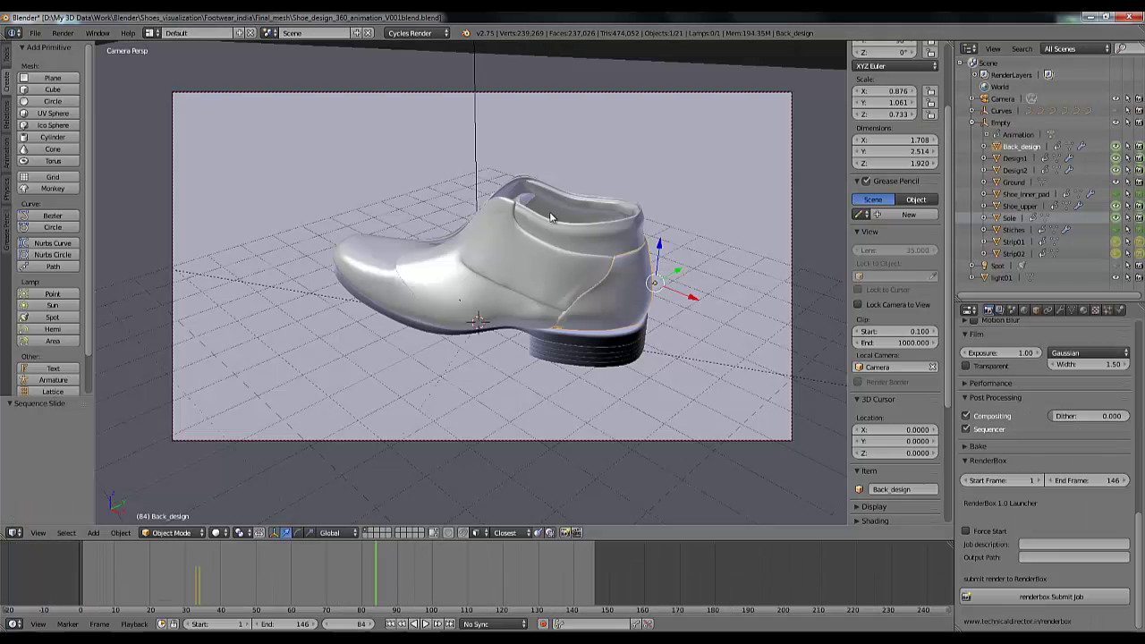
pyautogui.scroll(6, 1002, 426)
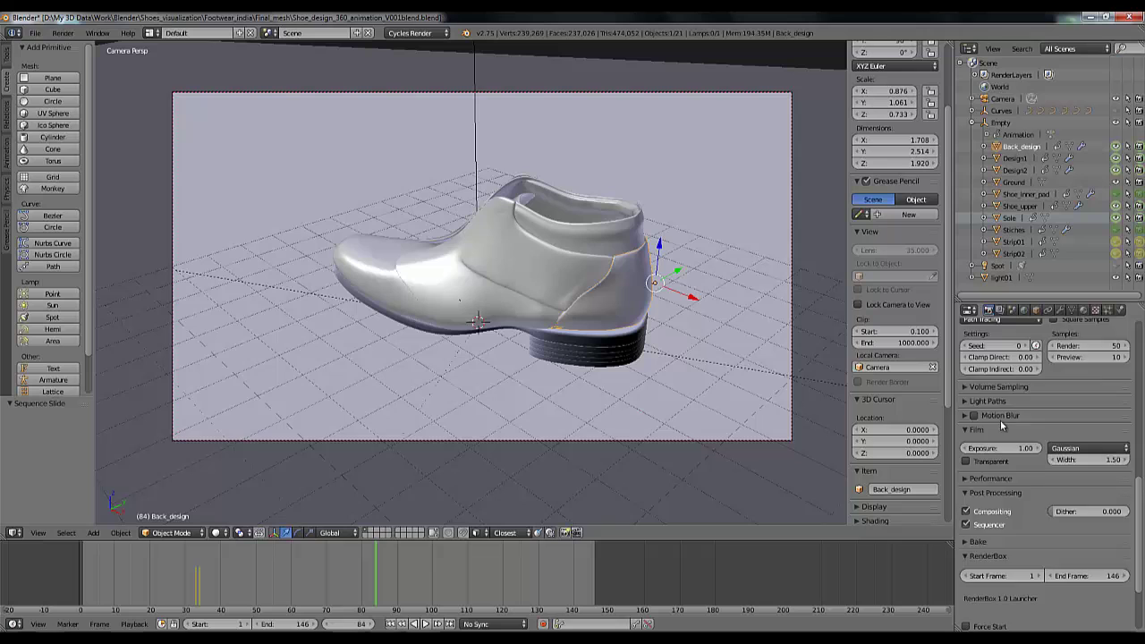
pyautogui.scroll(8, 1050, 456)
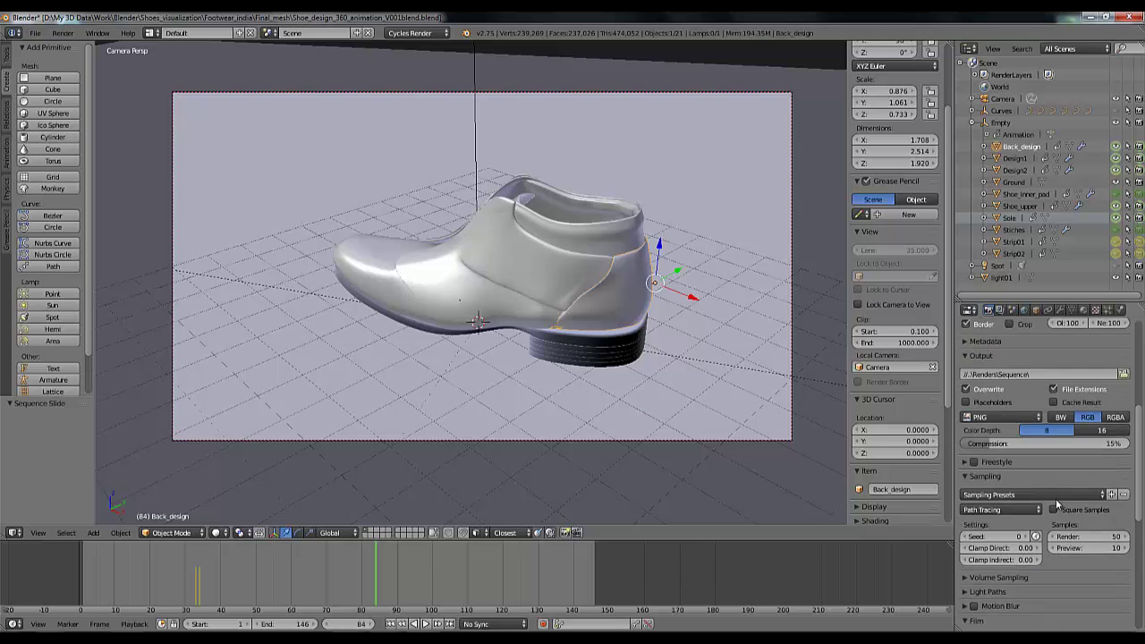
pyautogui.scroll(-3, 1033, 484)
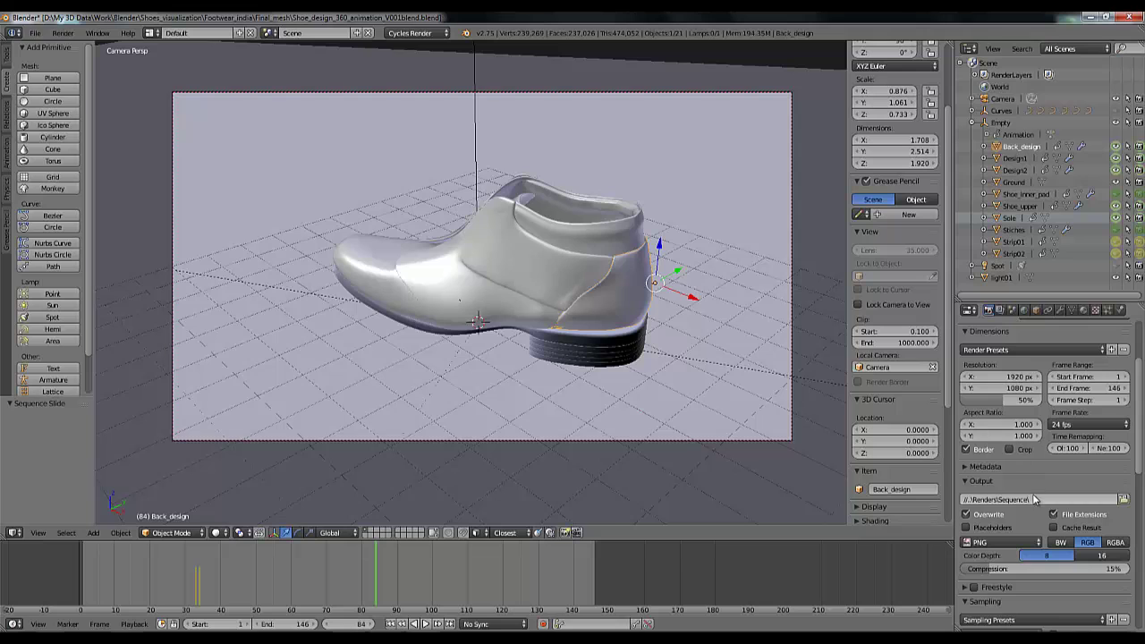
pyautogui.scroll(2, 1035, 496)
pyautogui.scroll(-4, 1035, 498)
pyautogui.scroll(2, 1036, 495)
pyautogui.scroll(-2, 1011, 465)
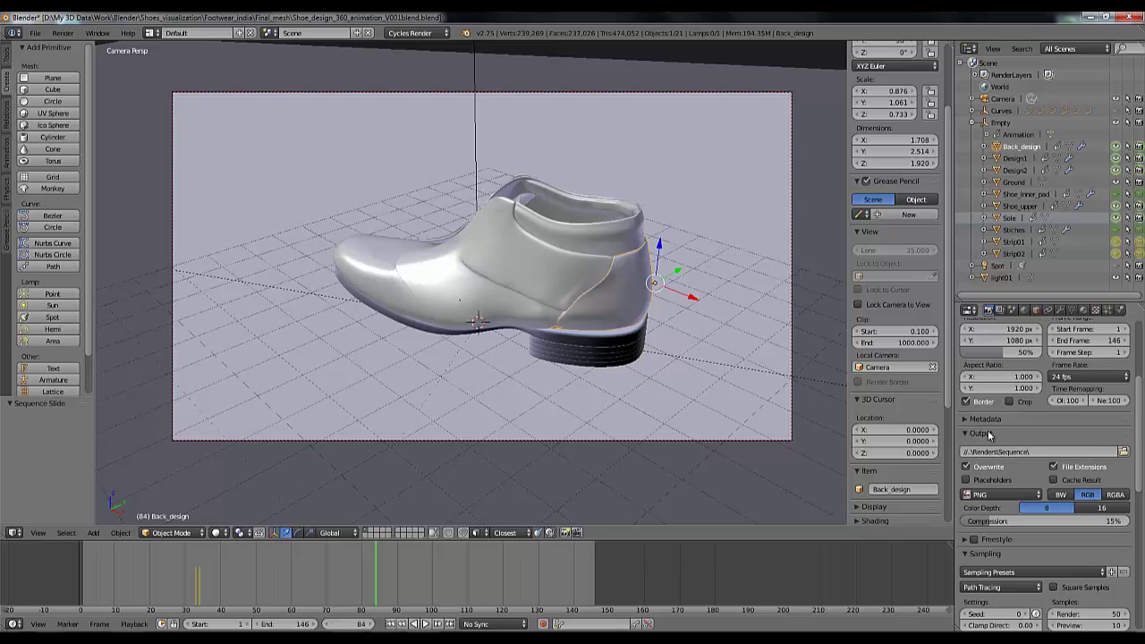
# Step: Change the render output file format from PNG to an H.264 movie
pyautogui.click(1027, 497)
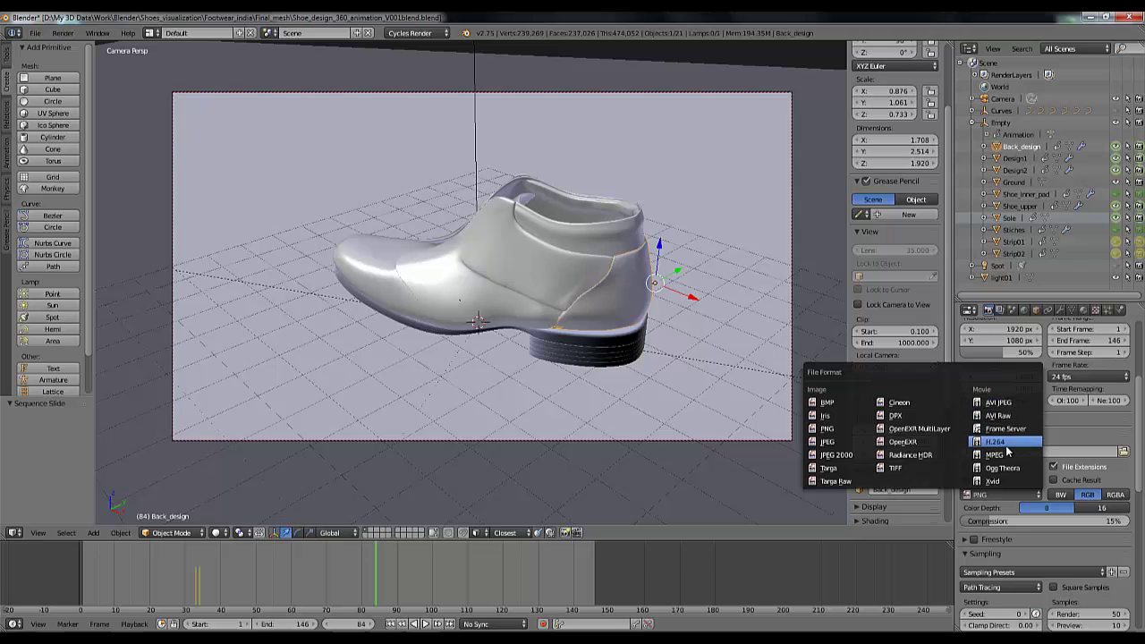
pyautogui.click(1001, 445)
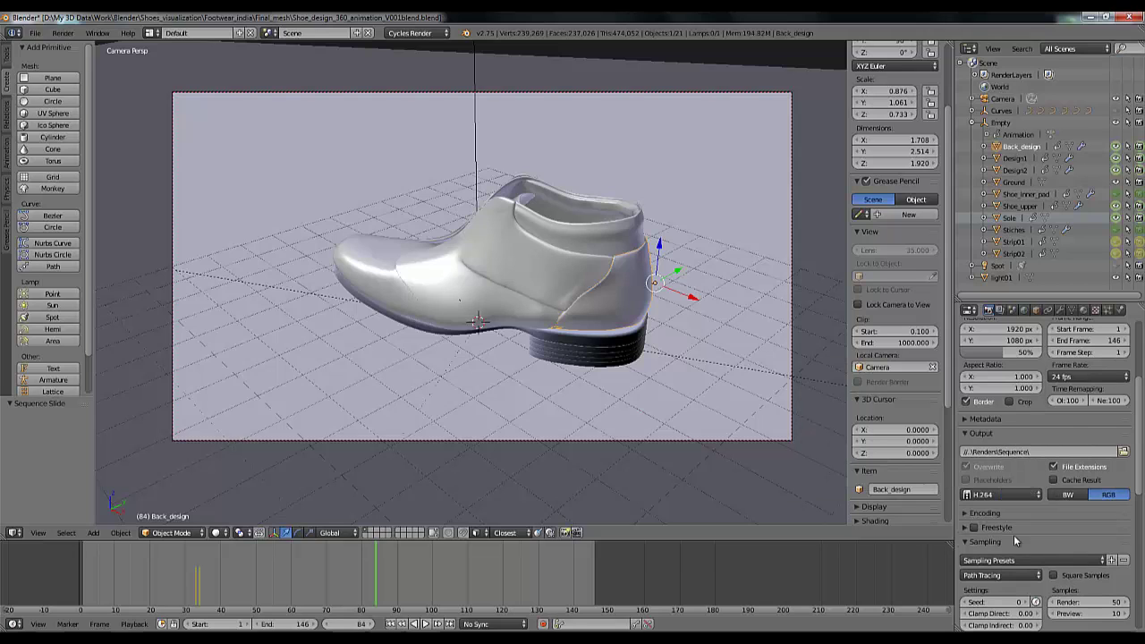
pyautogui.click(1078, 452)
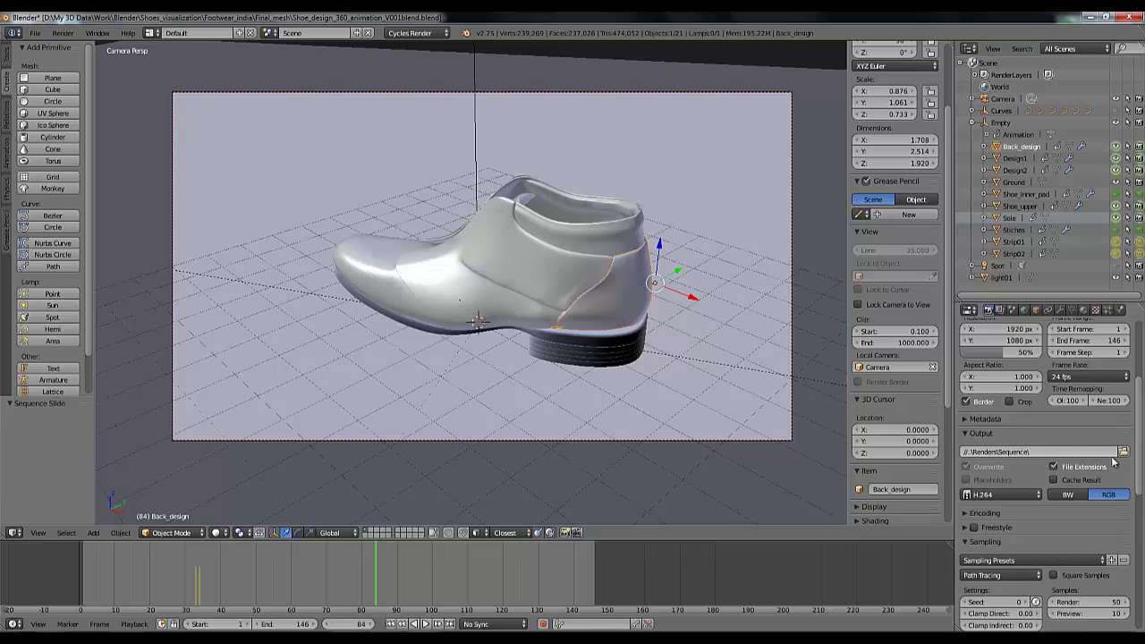
pyautogui.click(1124, 452)
# Step: Name the output file shoe_animation in the Renders\Sequence folder and accept the path
pyautogui.click(226, 77)
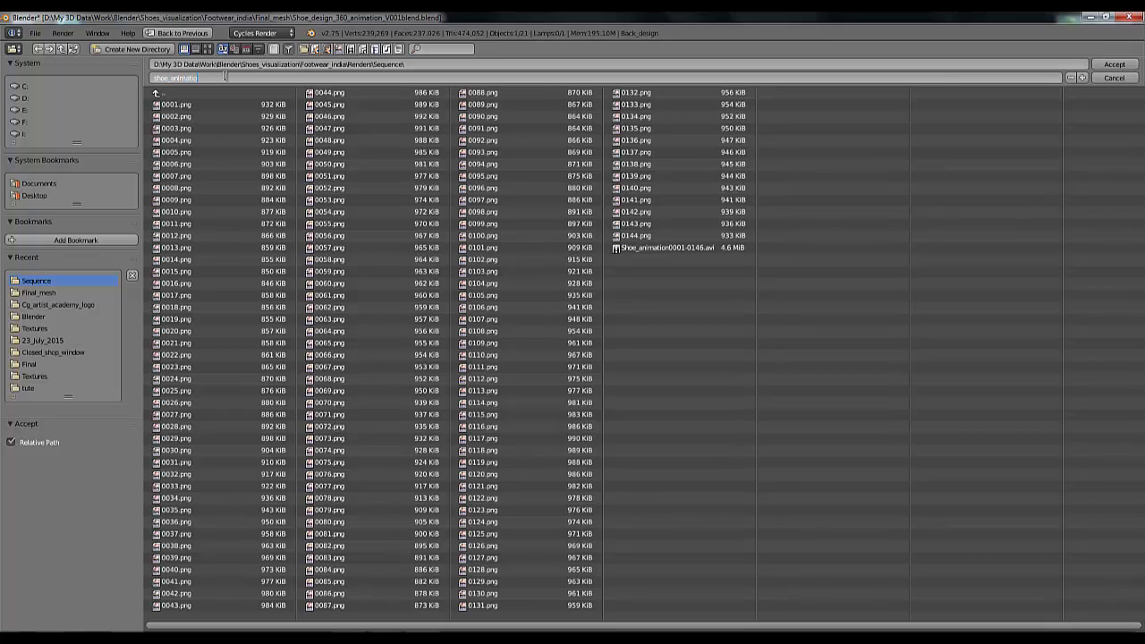
pyautogui.click(1118, 67)
pyautogui.scroll(-3, 1080, 495)
pyautogui.scroll(-6, 1080, 492)
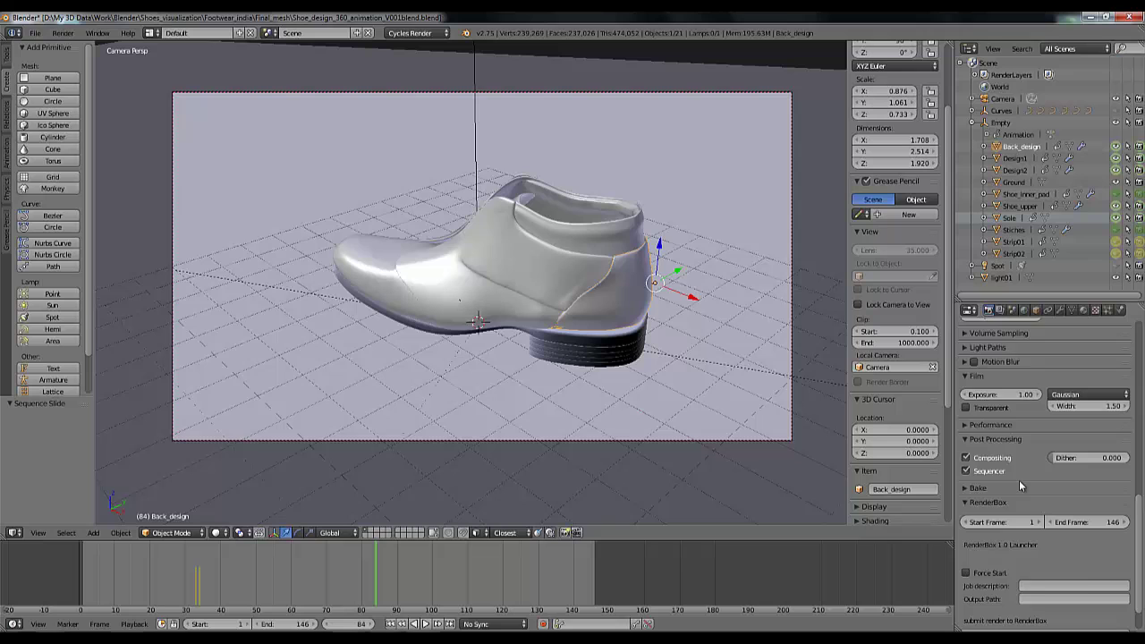
pyautogui.scroll(8, 1019, 479)
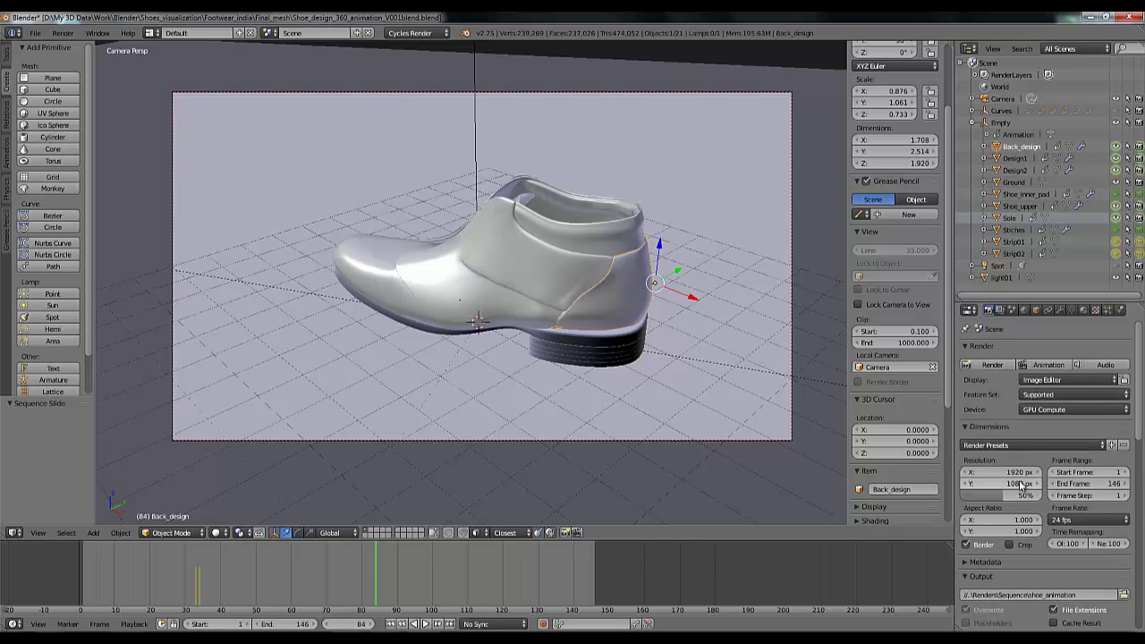
pyautogui.scroll(-5, 1030, 449)
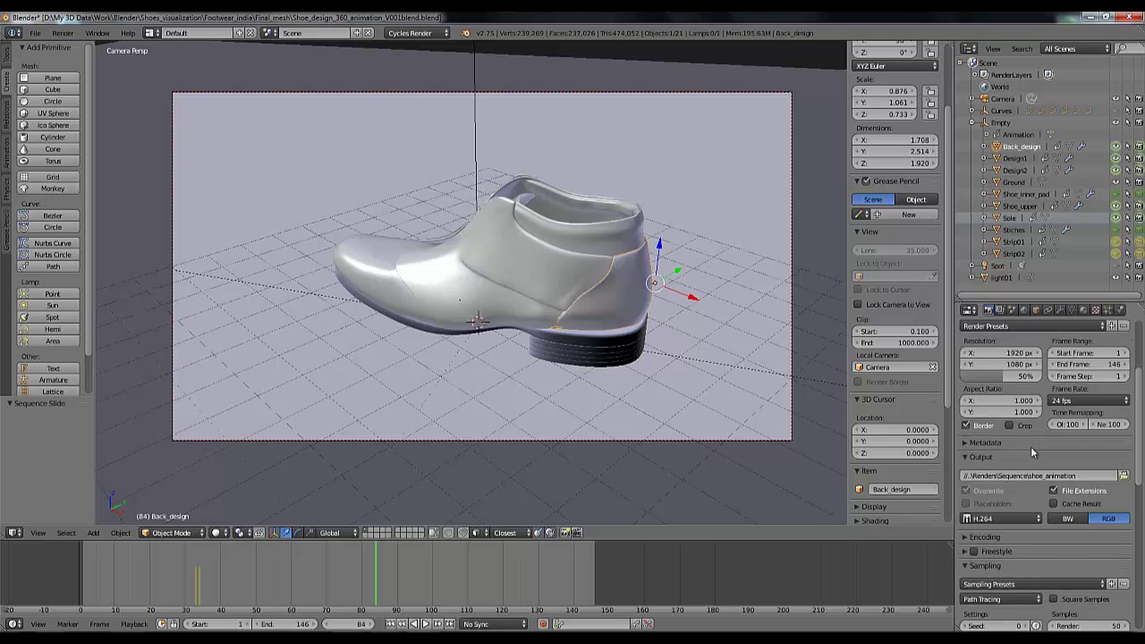
pyautogui.scroll(3, 1031, 447)
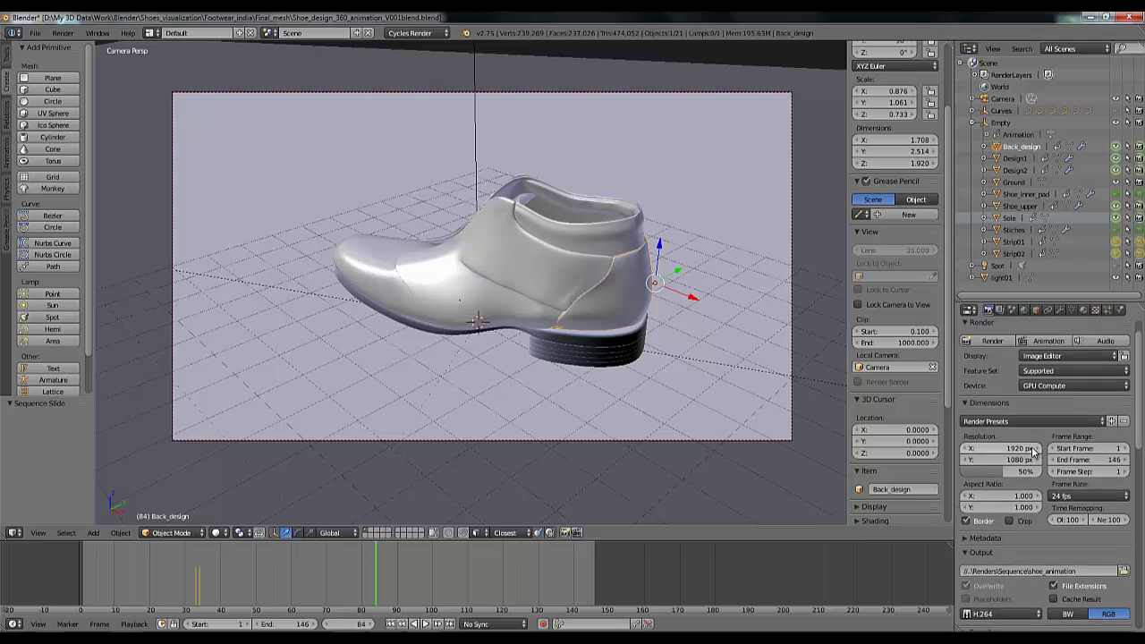
pyautogui.scroll(1, 1032, 451)
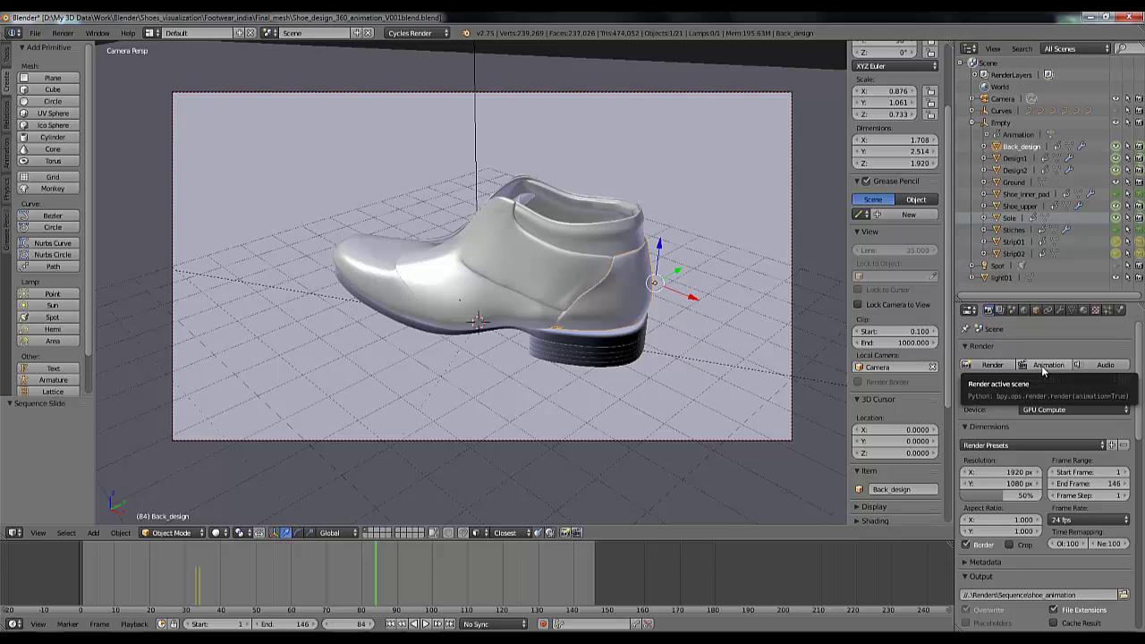
pyautogui.scroll(-8, 982, 411)
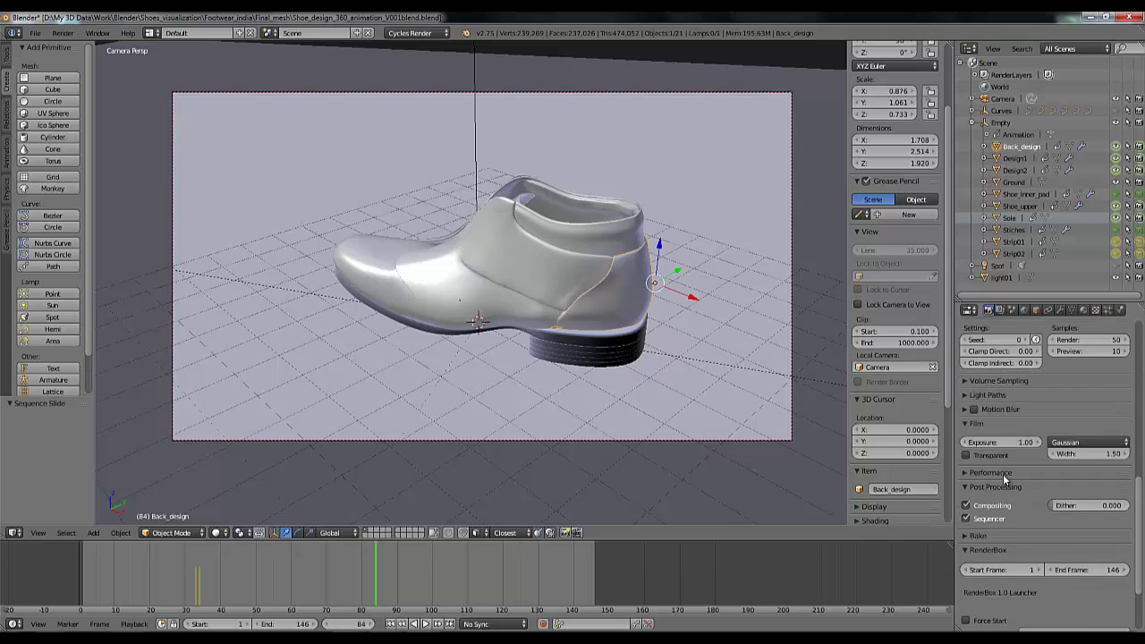
pyautogui.scroll(-3, 1003, 474)
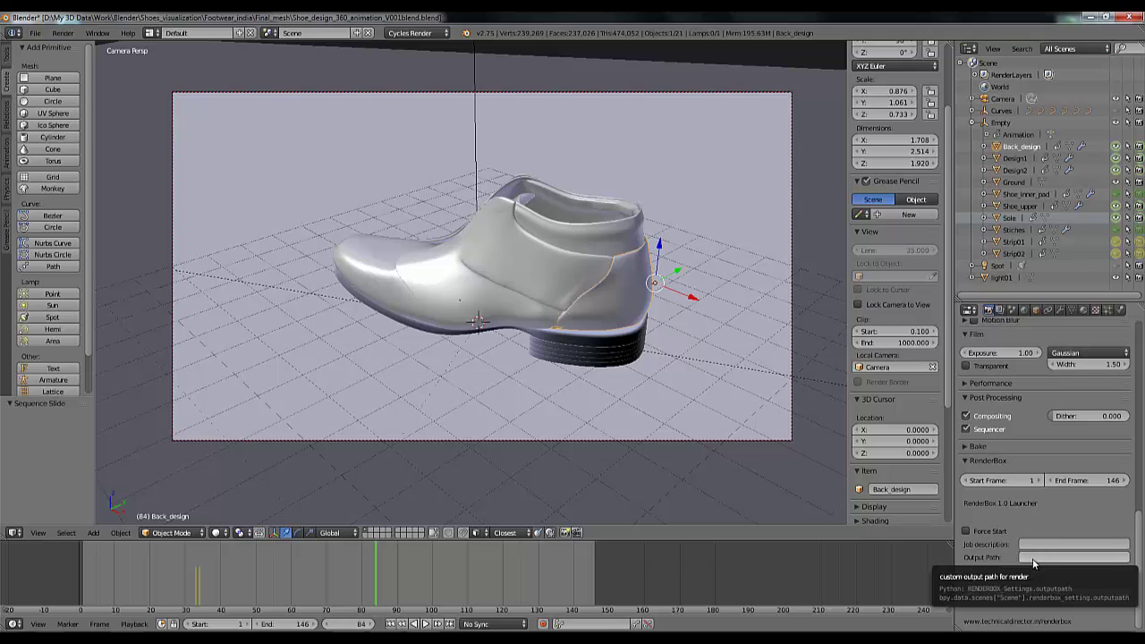
pyautogui.scroll(8, 1096, 547)
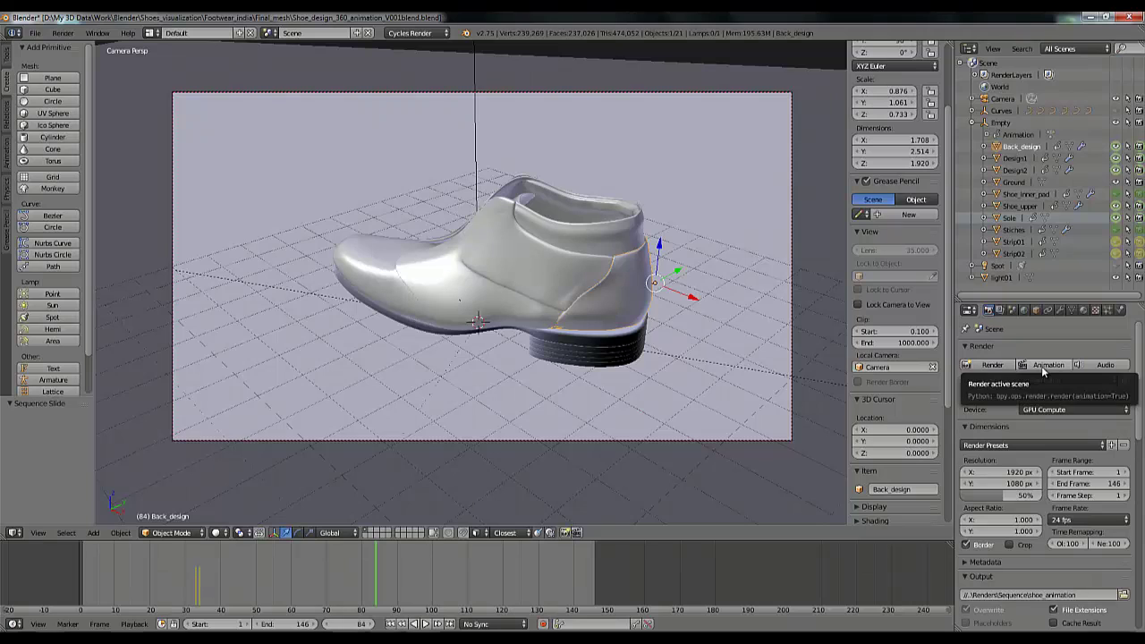
# Step: Render all 146 frames as the H.264 movie, then scrub the timeline to preview the shoe turning
pyautogui.click(1043, 366)
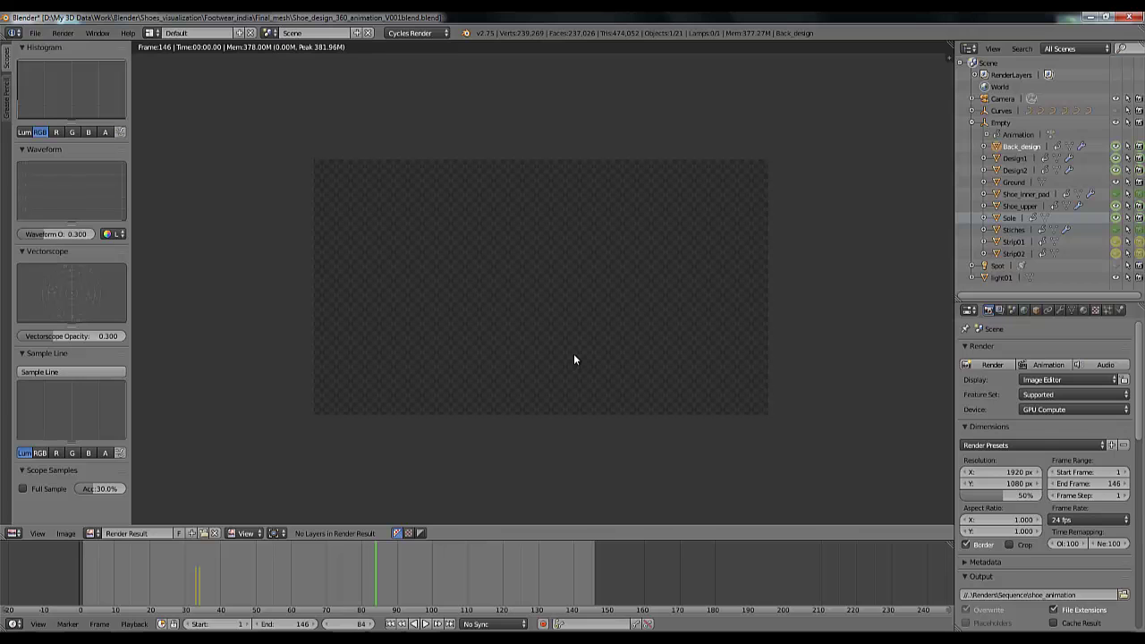
pyautogui.press('Escape')
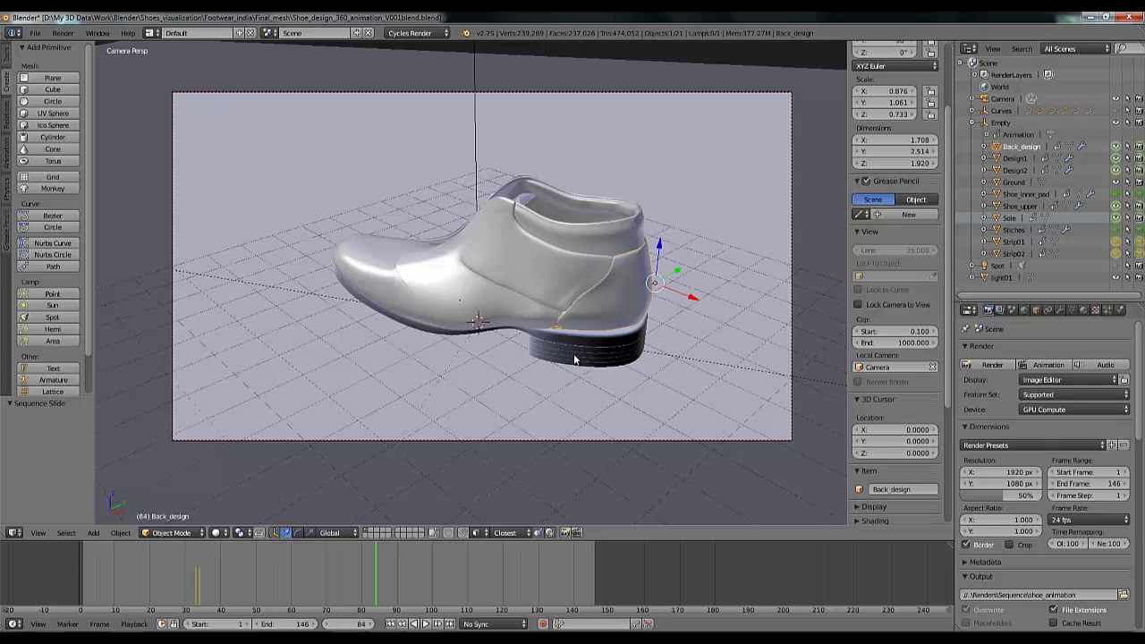
pyautogui.moveTo(385, 582); pyautogui.dragTo(547, 570)
# Step: Play the Shoe_animation0001-0146 video from the Sequence folder in VLC media player
pyautogui.moveTo(210, 637)
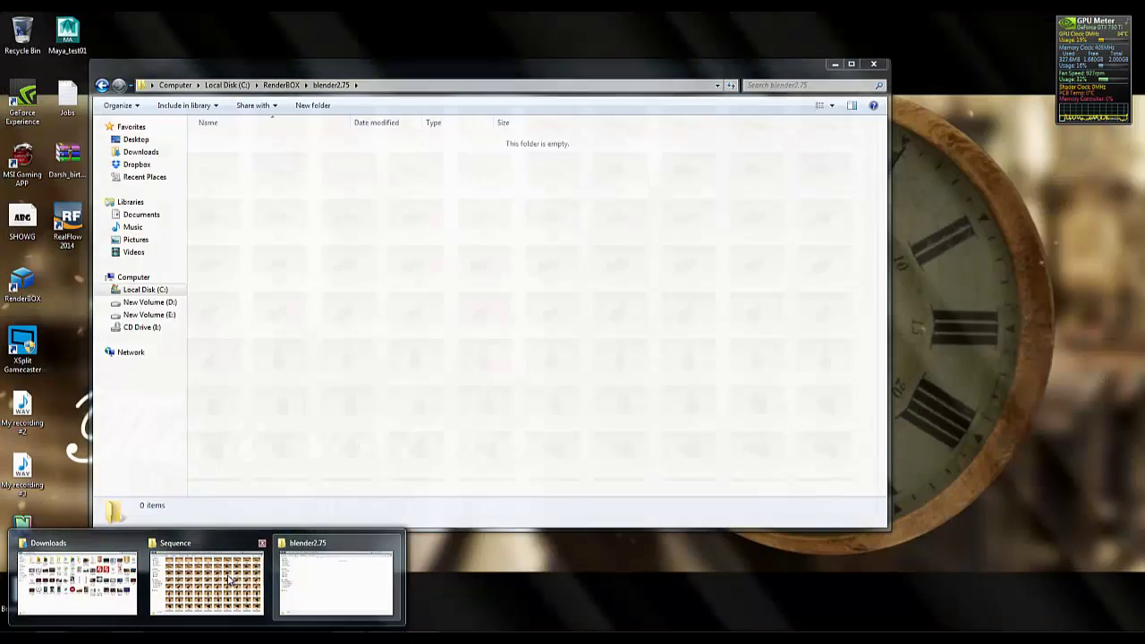
pyautogui.click(230, 579)
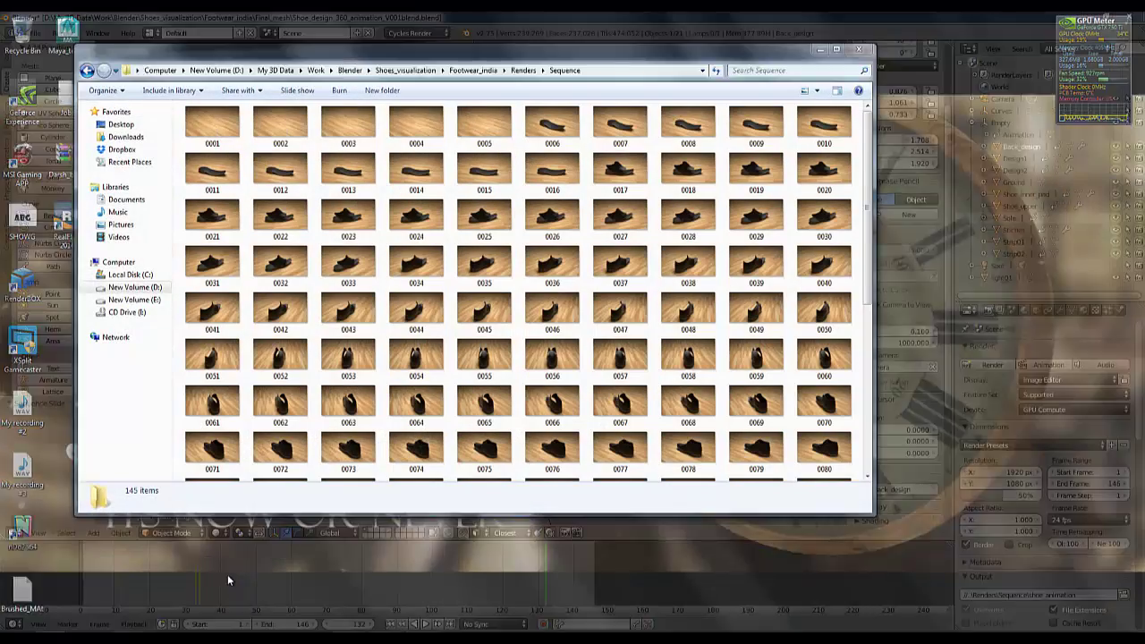
pyautogui.scroll(-5, 367, 283)
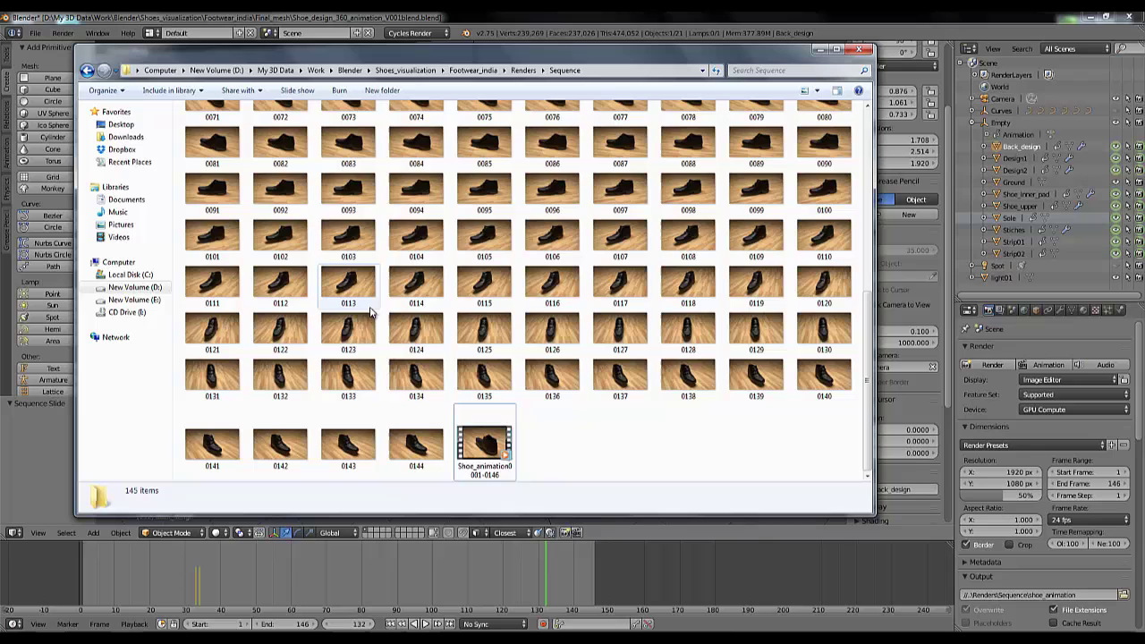
pyautogui.rightClick(485, 459)
pyautogui.moveTo(692, 273)
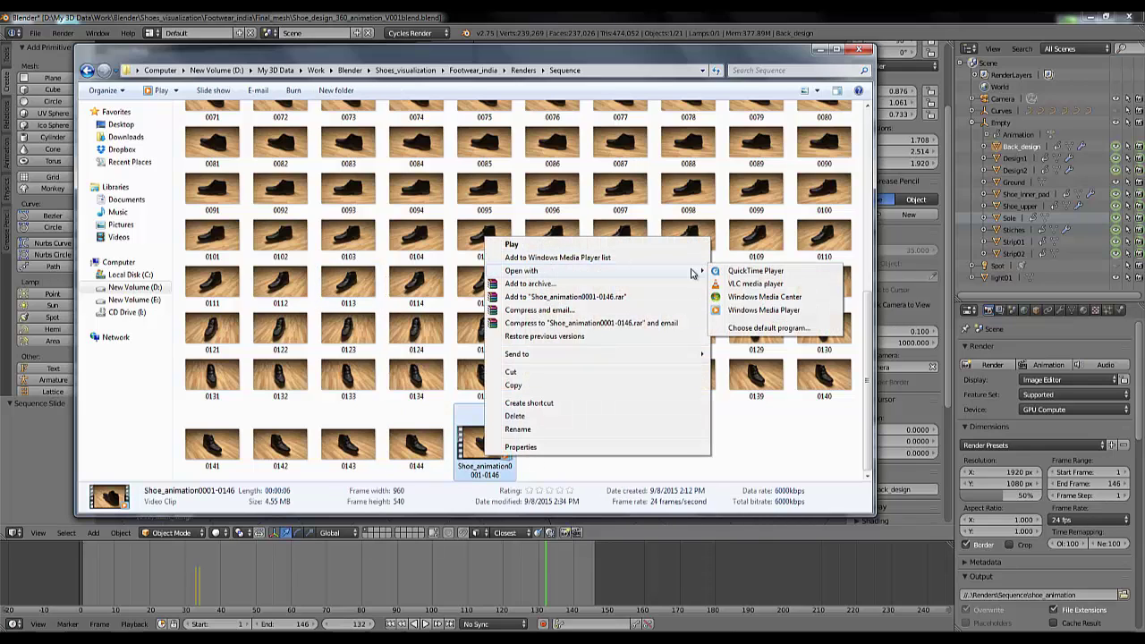
pyautogui.click(750, 284)
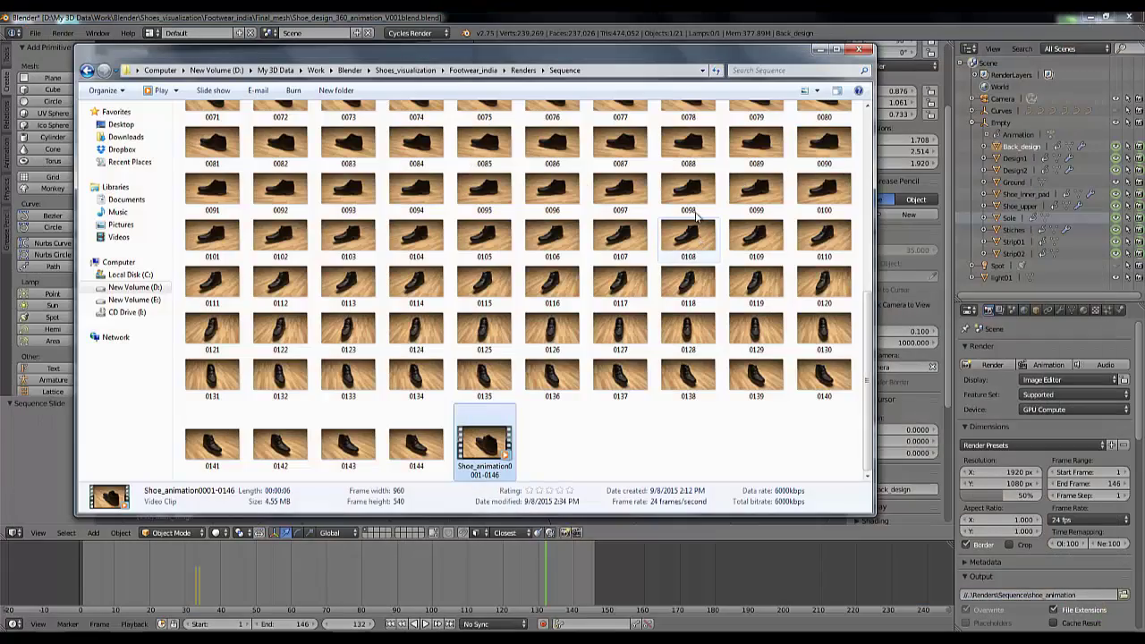
pyautogui.click(816, 49)
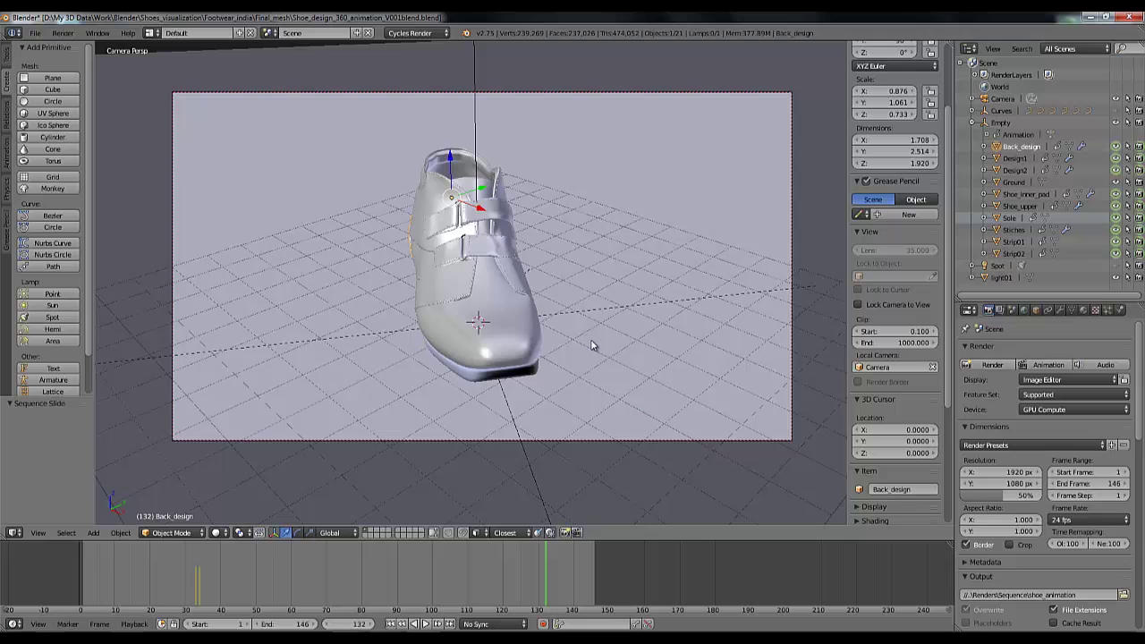
pyautogui.moveTo(179, 610); pyautogui.dragTo(563, 584)
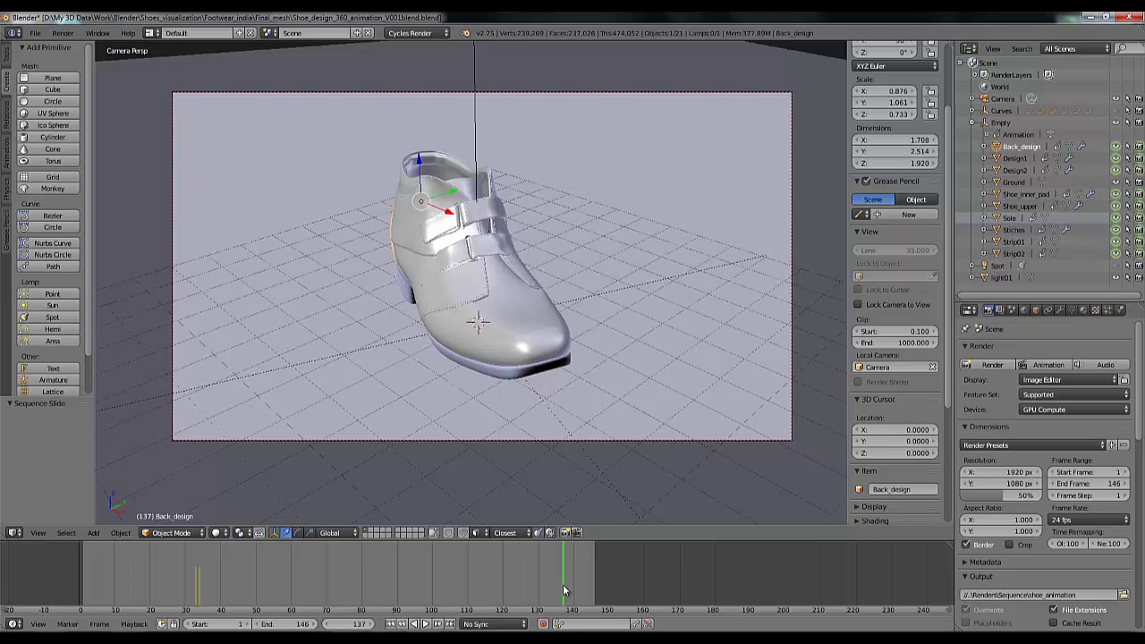